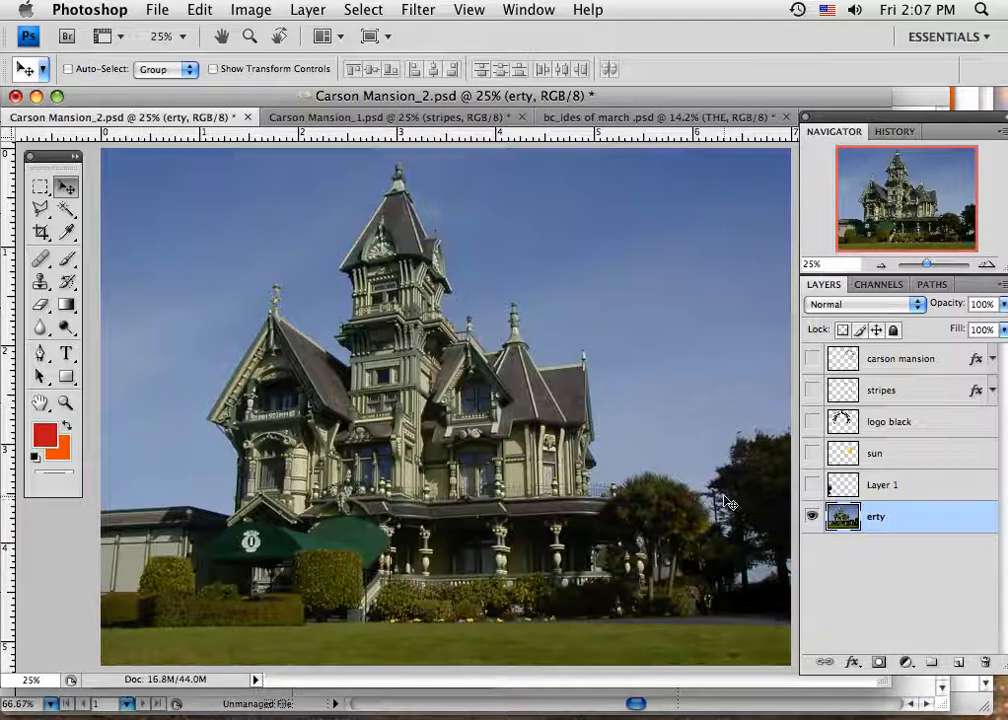
# Preview the "logo black" layer over the mansion photo, hide it again, and switch to Illustrator
pyautogui.click(812, 422)
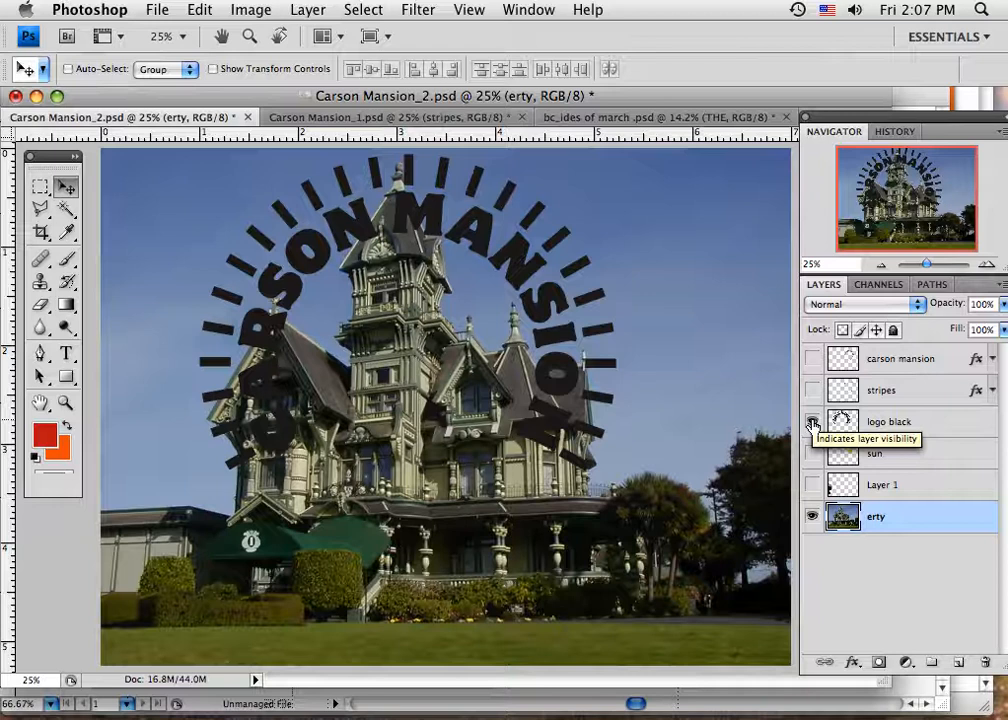
pyautogui.click(812, 422)
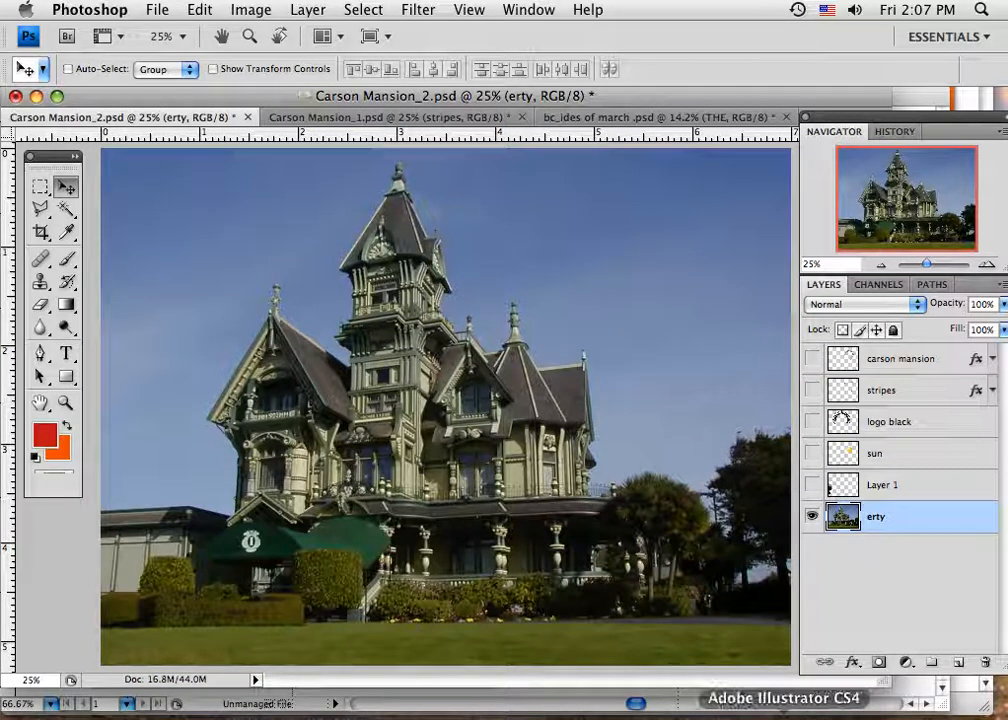
pyautogui.click(783, 712)
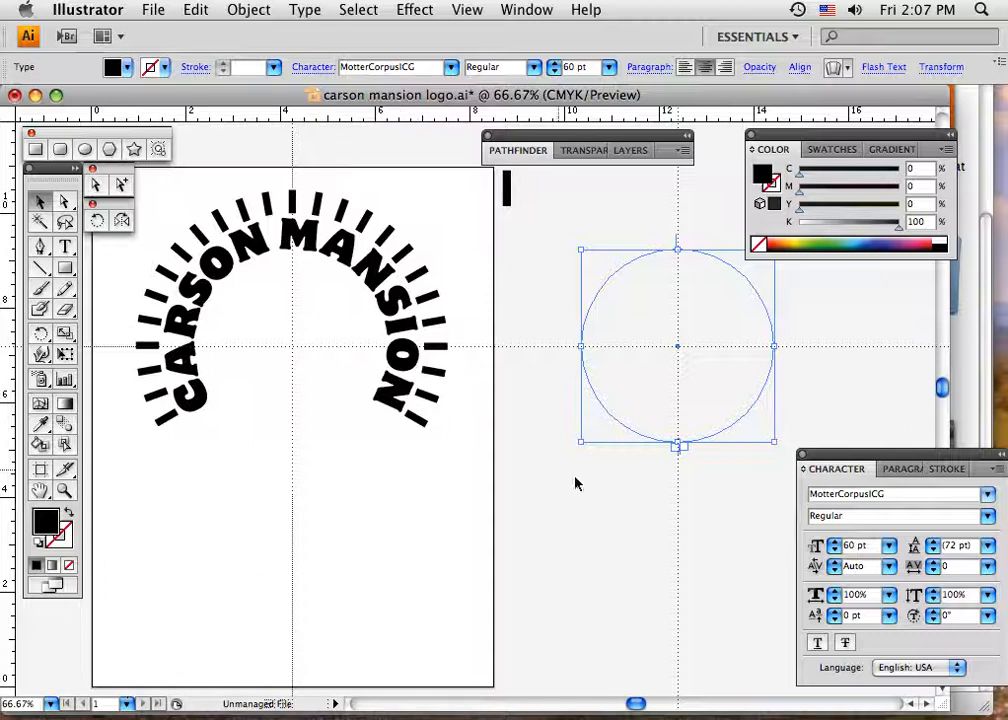
# Remove the fill from the type circle beside the artboard and check its paragraph alignment
pyautogui.press('space')
pyautogui.moveTo(610, 542); pyautogui.dragTo(589, 577)
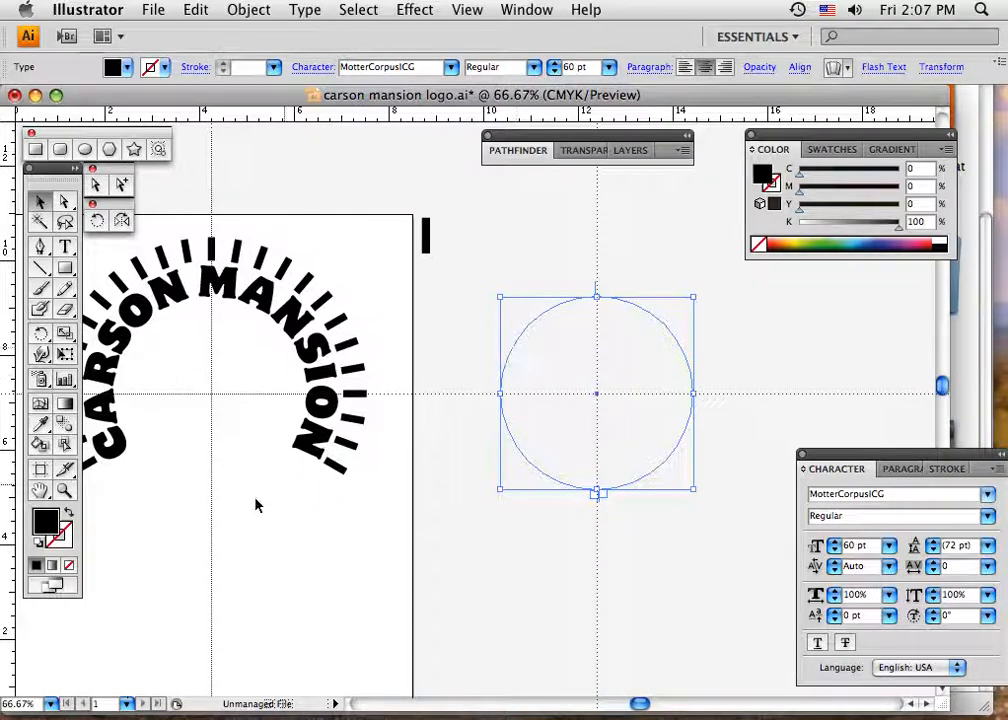
pyautogui.press('/')
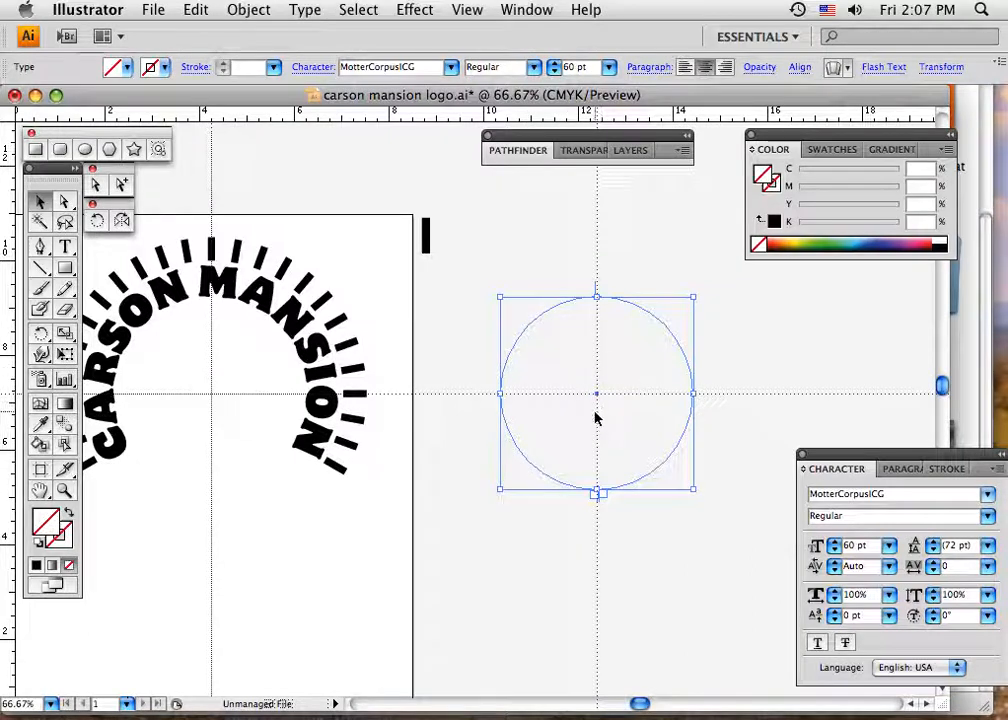
pyautogui.click(900, 469)
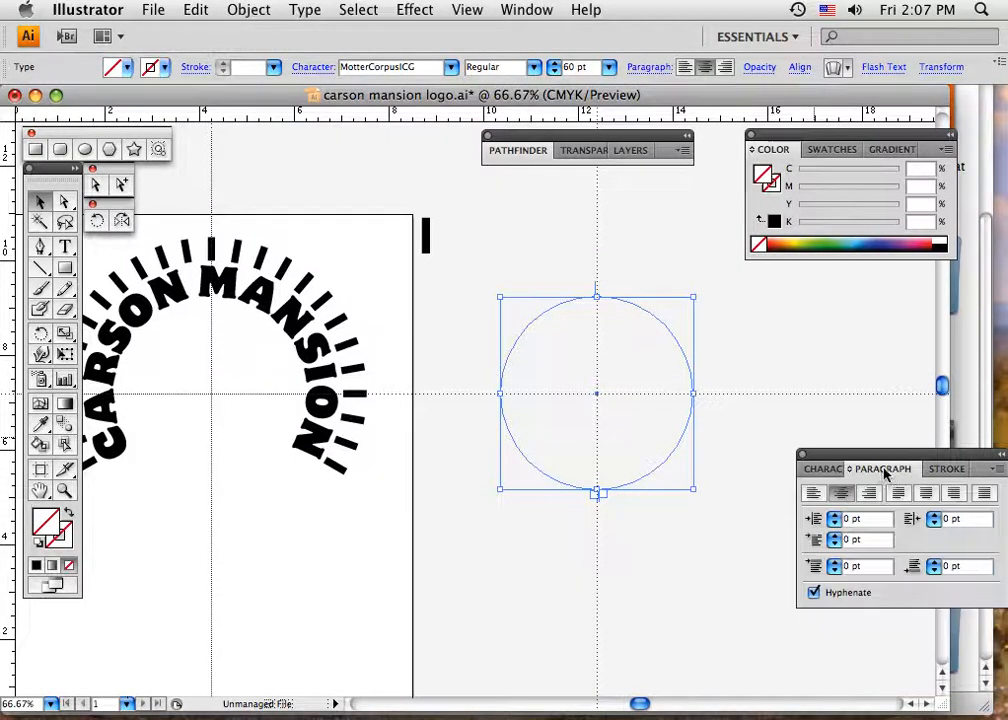
pyautogui.click(822, 469)
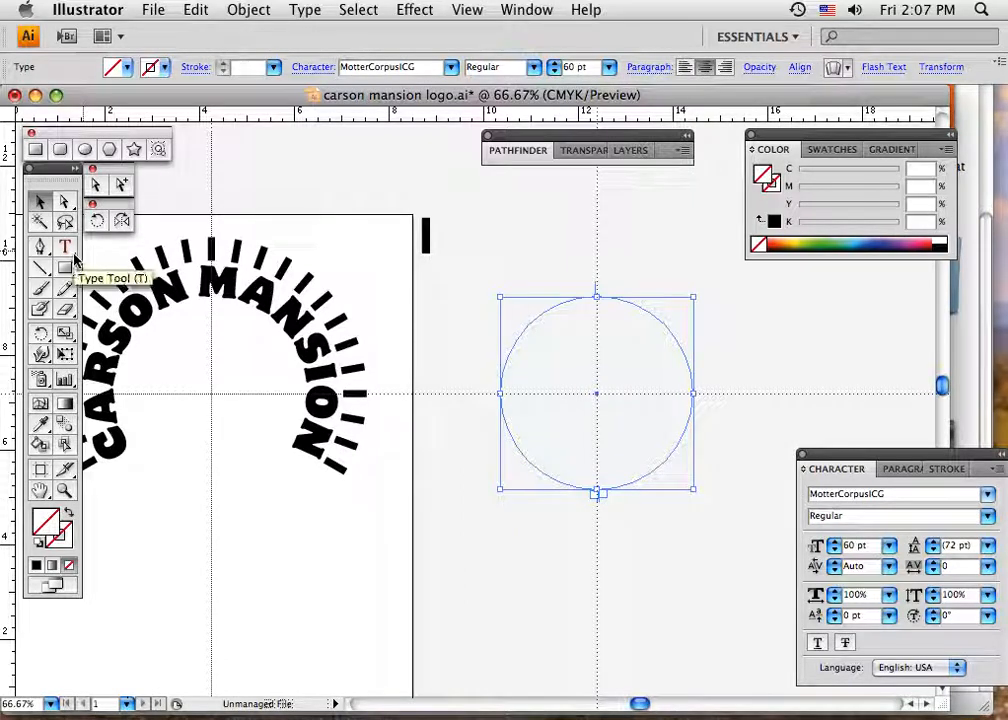
# Enter "CARSON MANSION" as type on the path of the circle and fill the lettering with solid black
pyautogui.moveTo(64, 246); pyautogui.dragTo(150, 296)
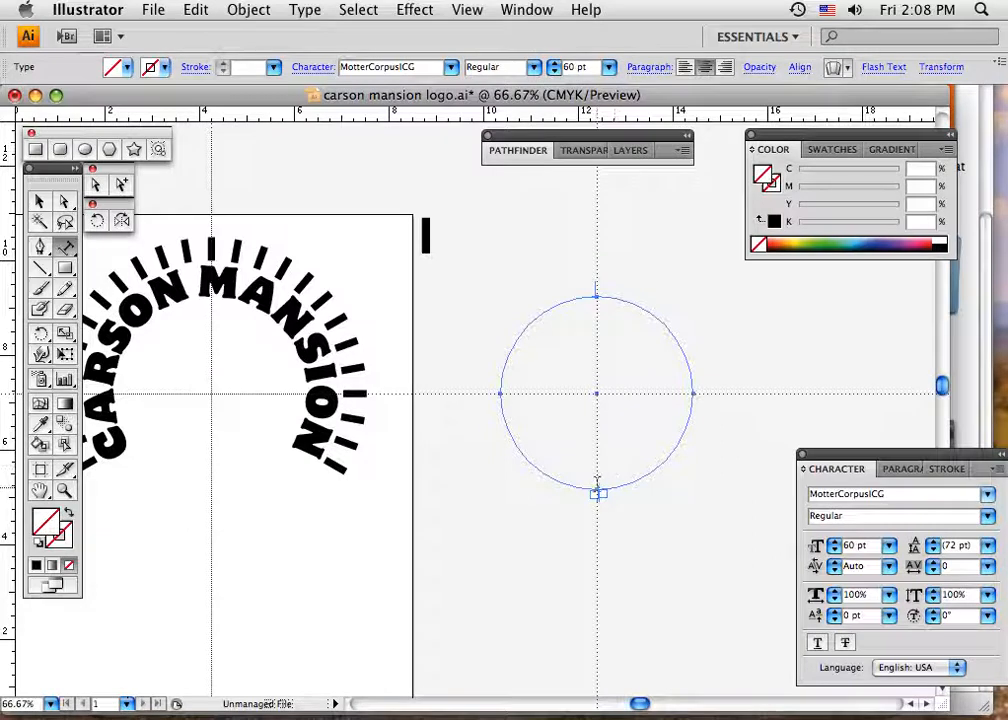
pyautogui.click(597, 486)
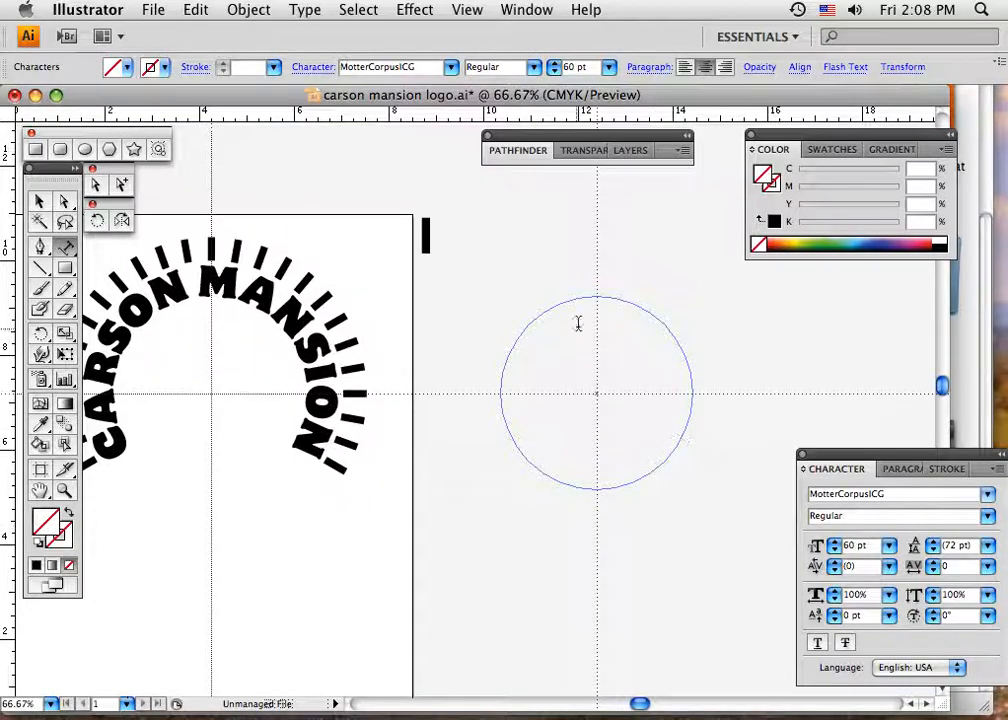
pyautogui.click(582, 296)
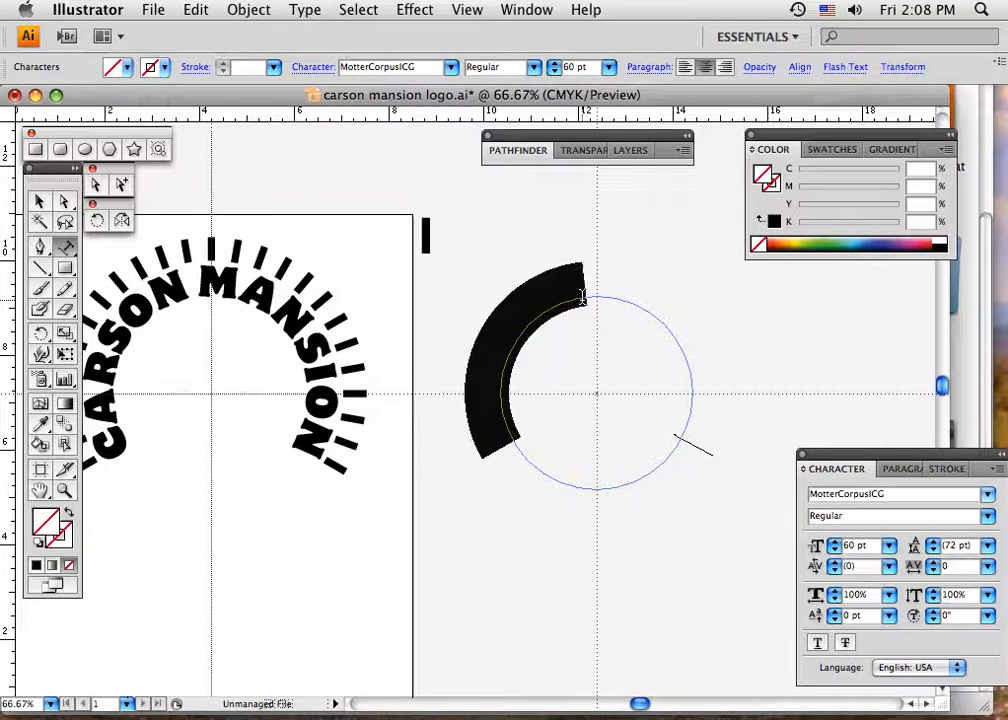
pyautogui.tripleClick(582, 297)
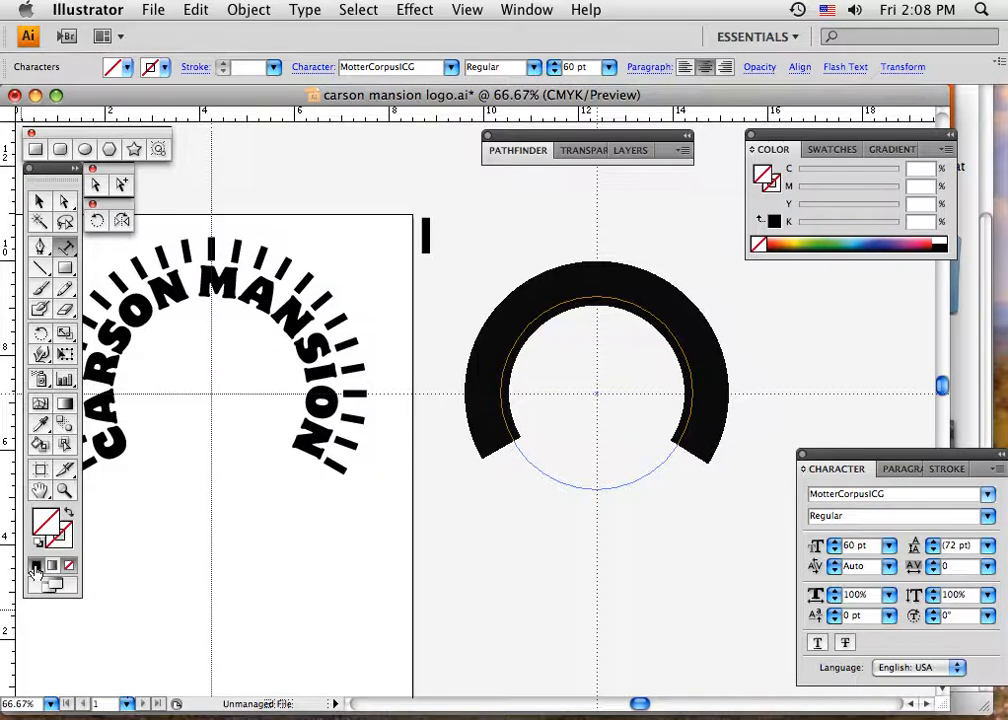
pyautogui.click(36, 566)
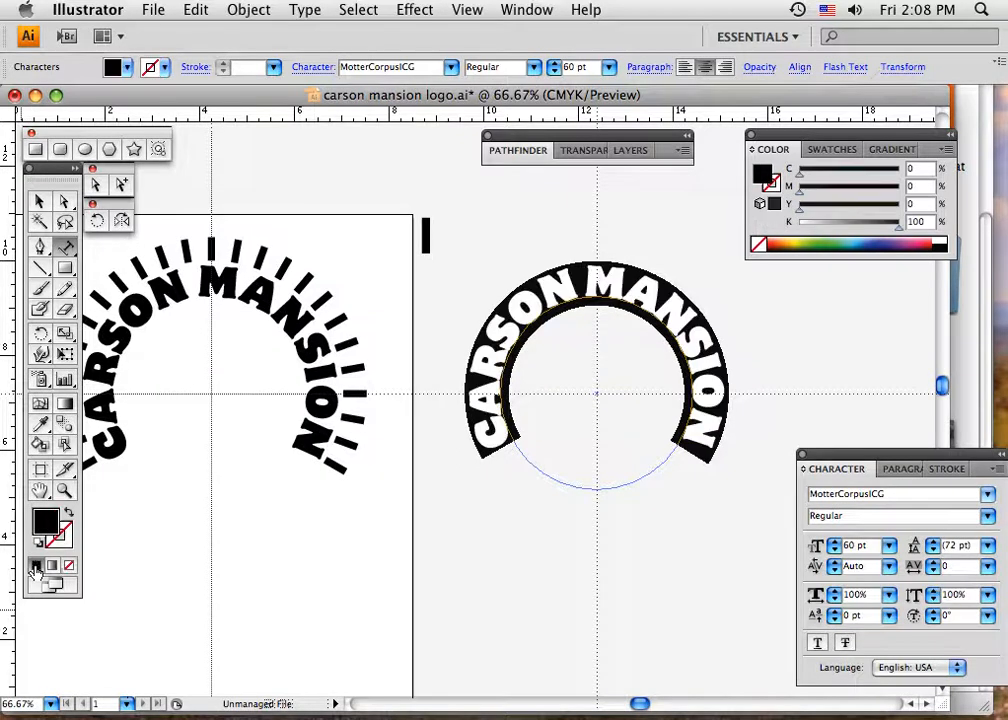
pyautogui.click(519, 528)
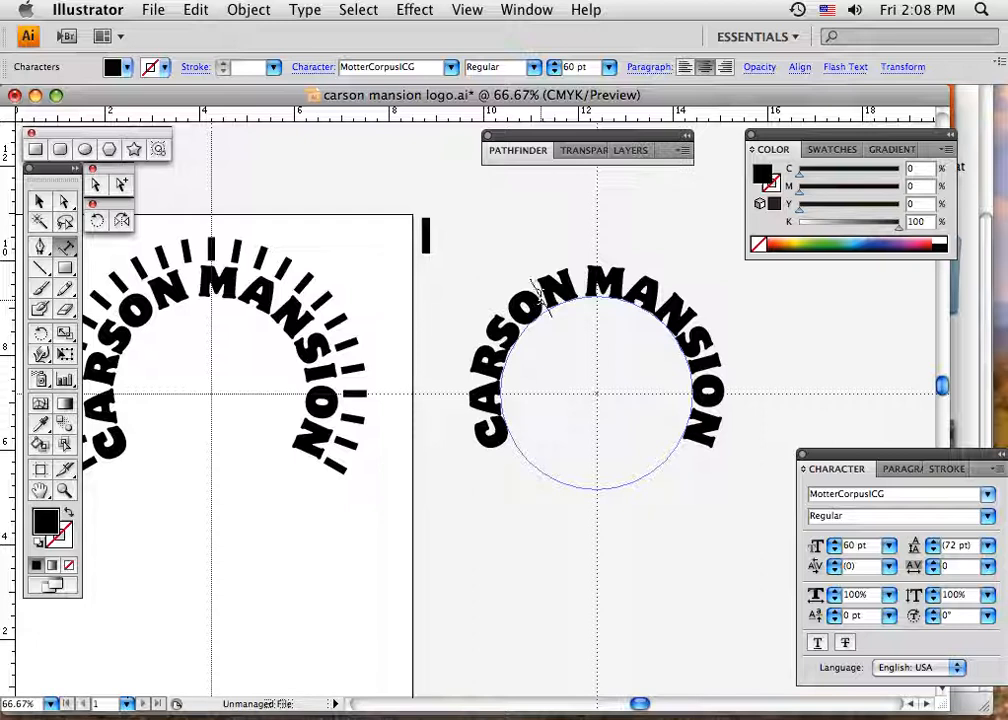
# Select all of the circular CARSON MANSION text and set its tracking to 40
pyautogui.press('super+a')
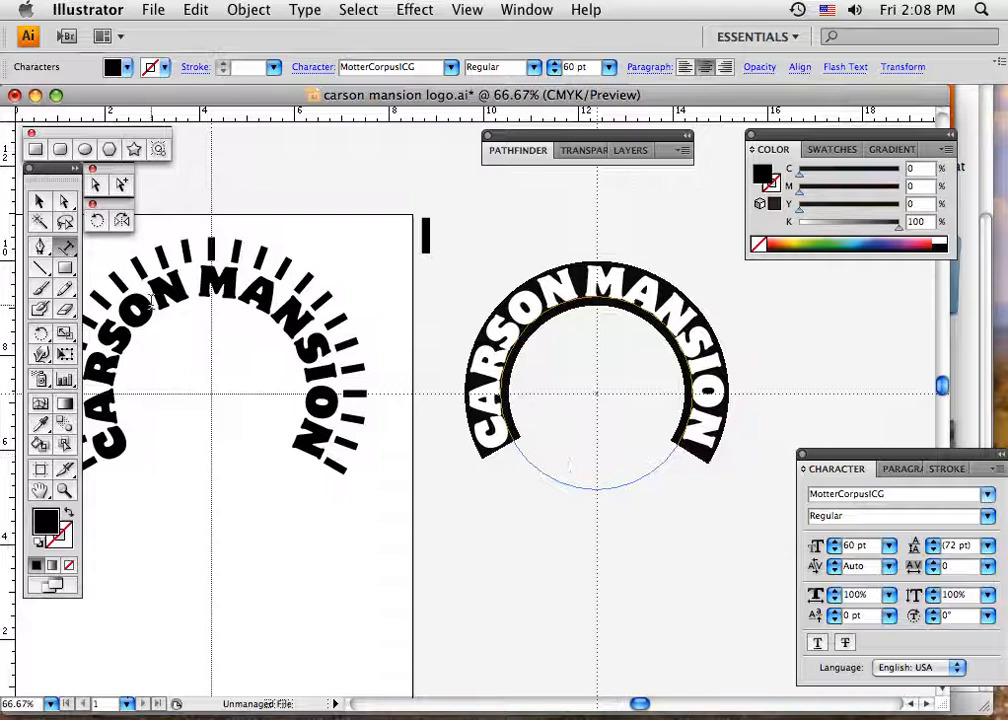
pyautogui.click(39, 201)
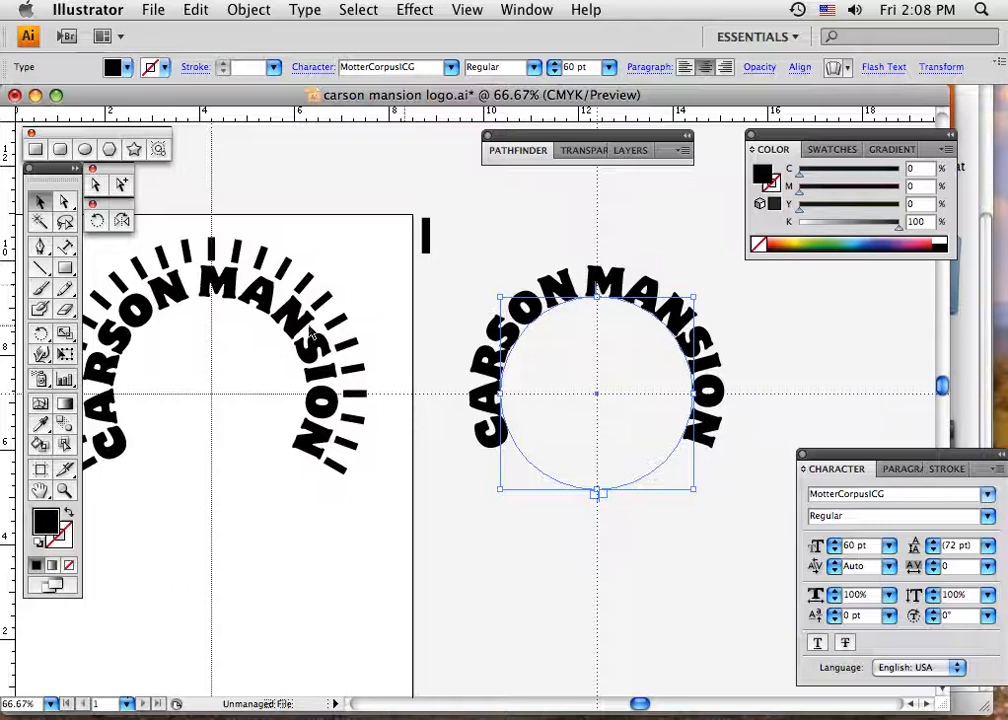
pyautogui.click(65, 246)
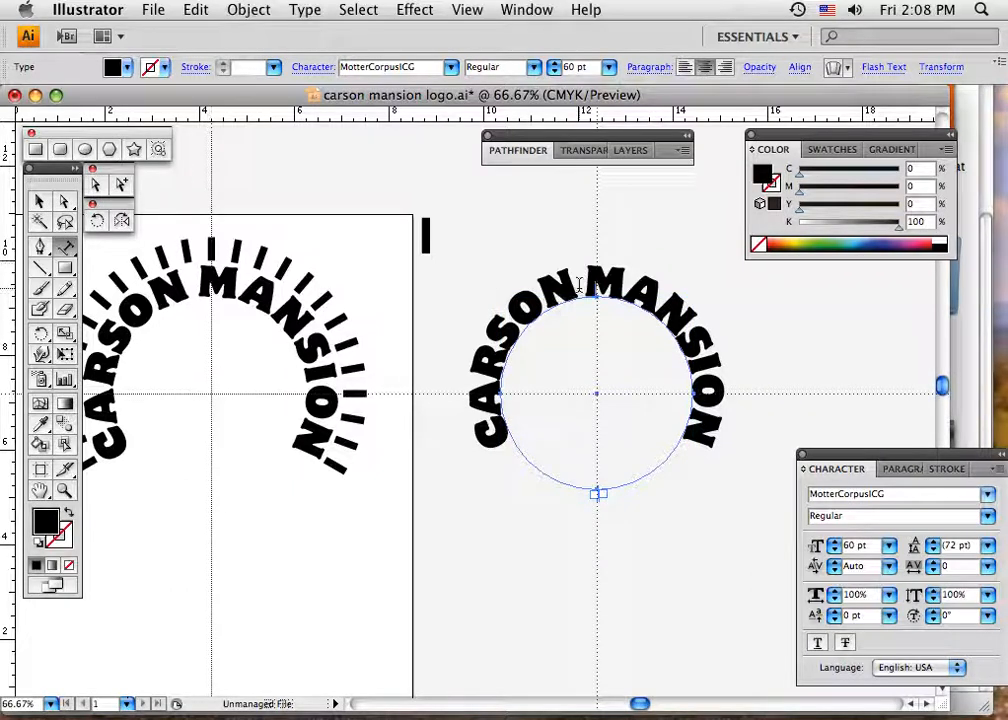
pyautogui.doubleClick(579, 285)
pyautogui.tripleClick(579, 285)
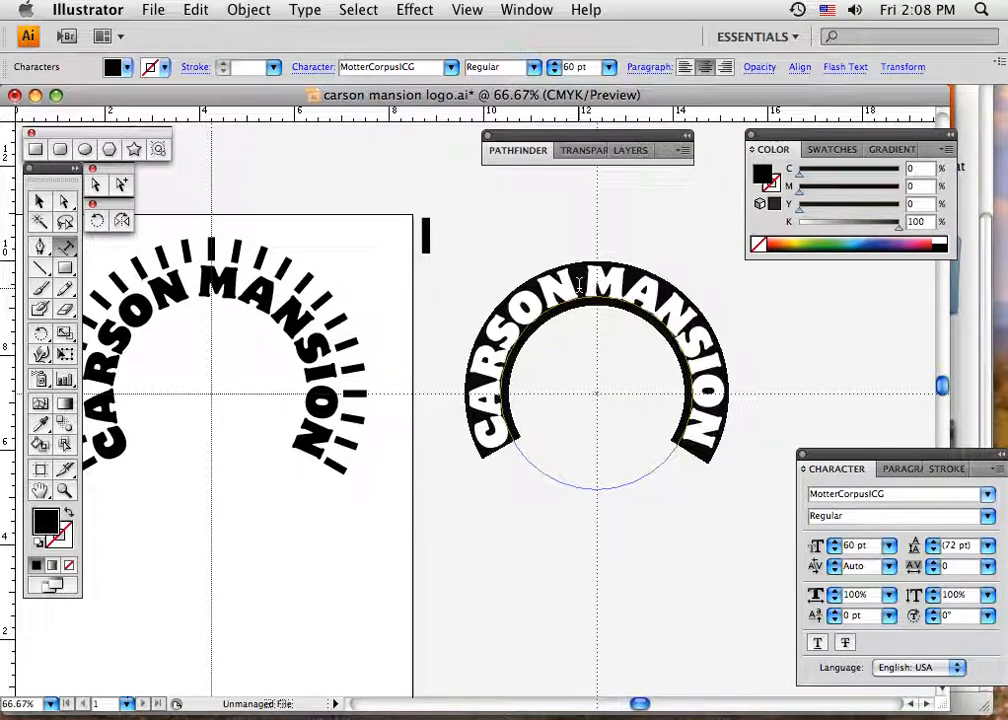
pyautogui.hotkey('alt', 'Right')
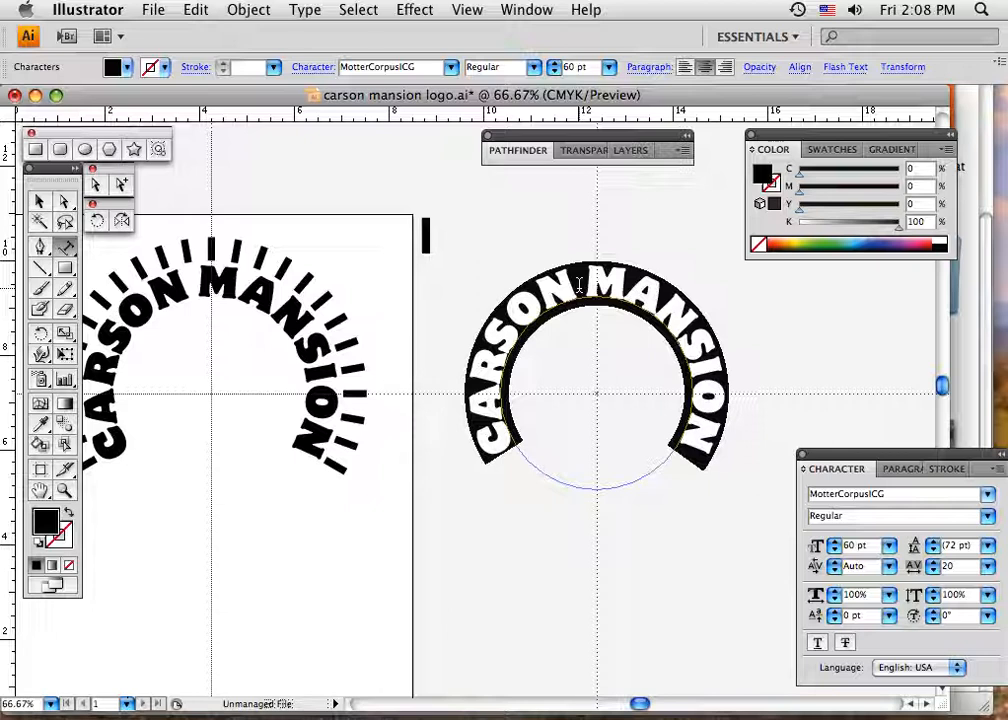
pyautogui.hotkey('alt', 'Right')
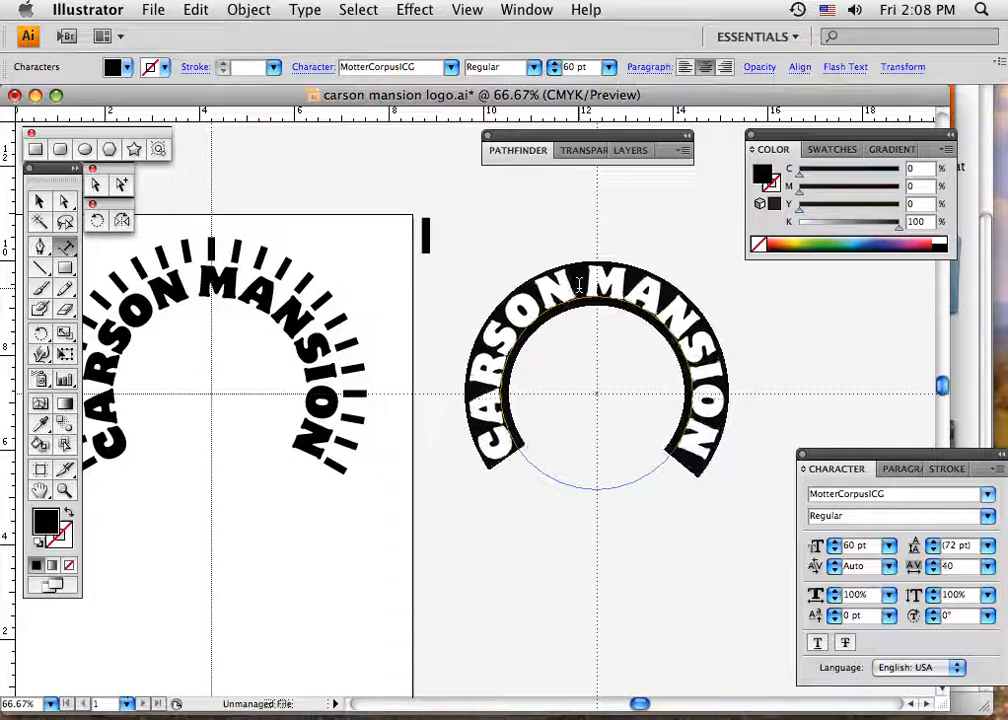
# Kern the circular text: 40 between R and S in CARSON, and 20 between A and N and between N and S in MANSION
pyautogui.click(522, 371)
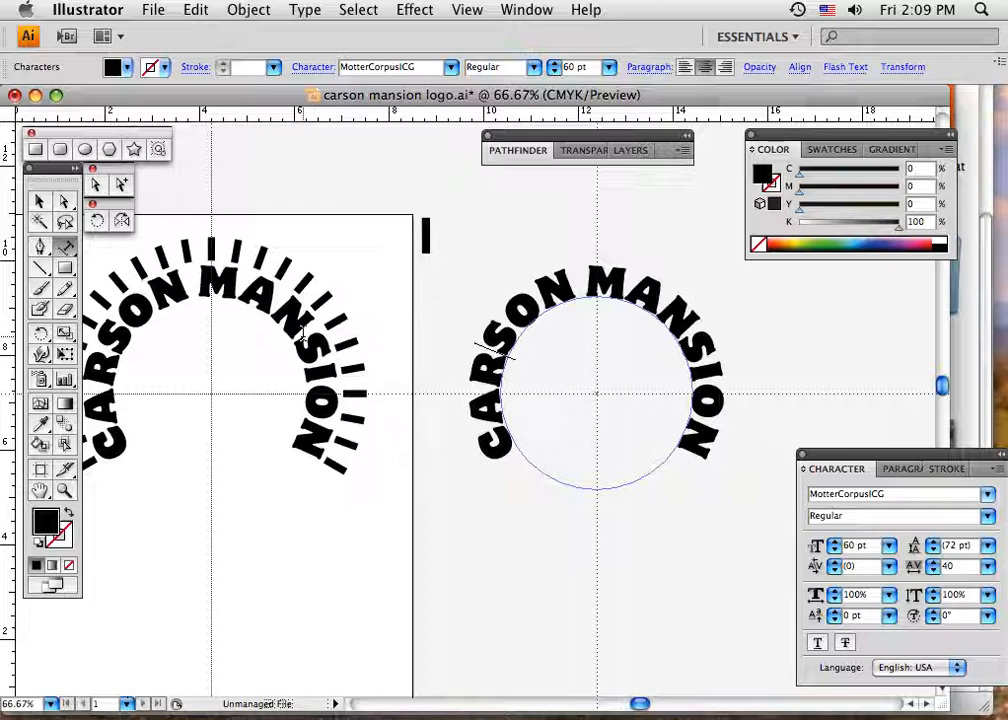
pyautogui.hotkey('alt', 'Right')
pyautogui.hotkey('alt', 'Right')
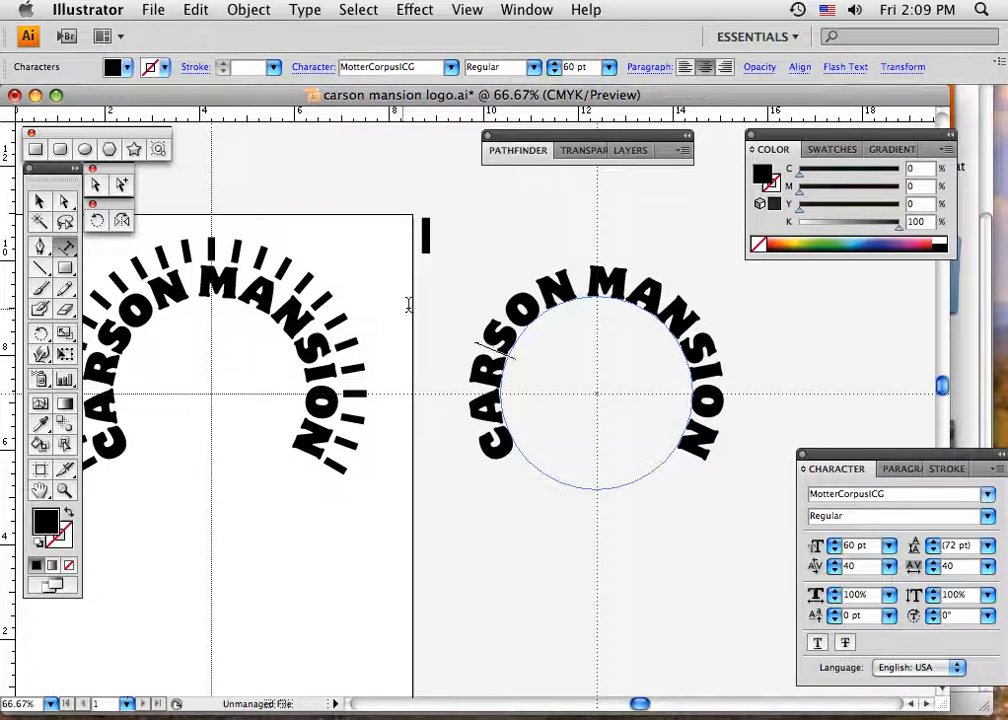
pyautogui.click(666, 308)
pyautogui.hotkey('alt', 'Right')
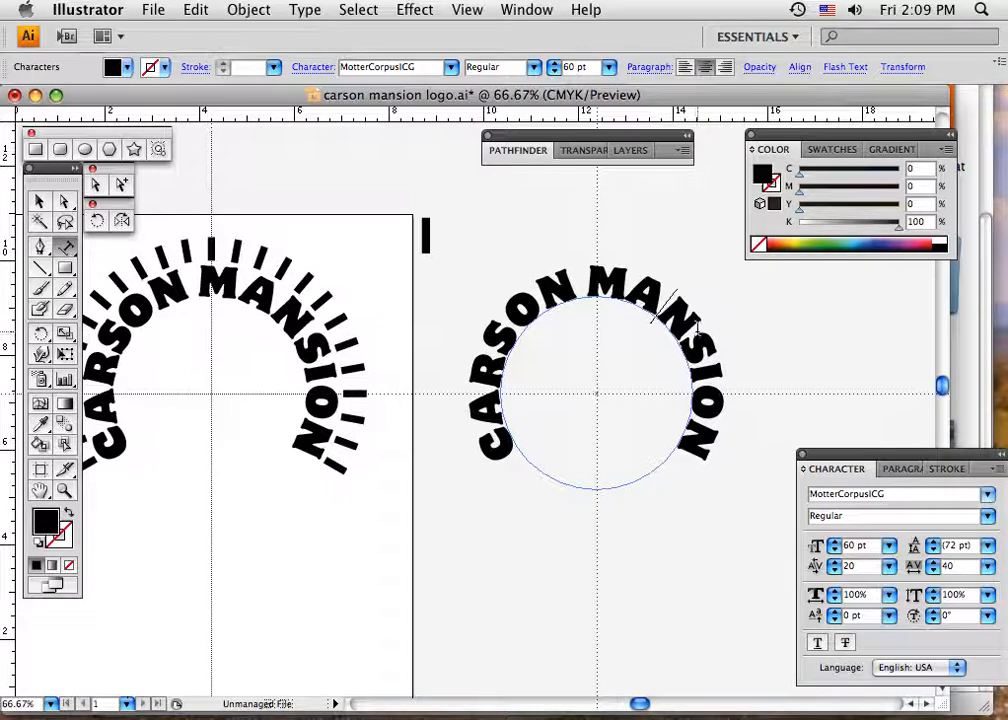
pyautogui.click(694, 331)
pyautogui.hotkey('alt', 'Right')
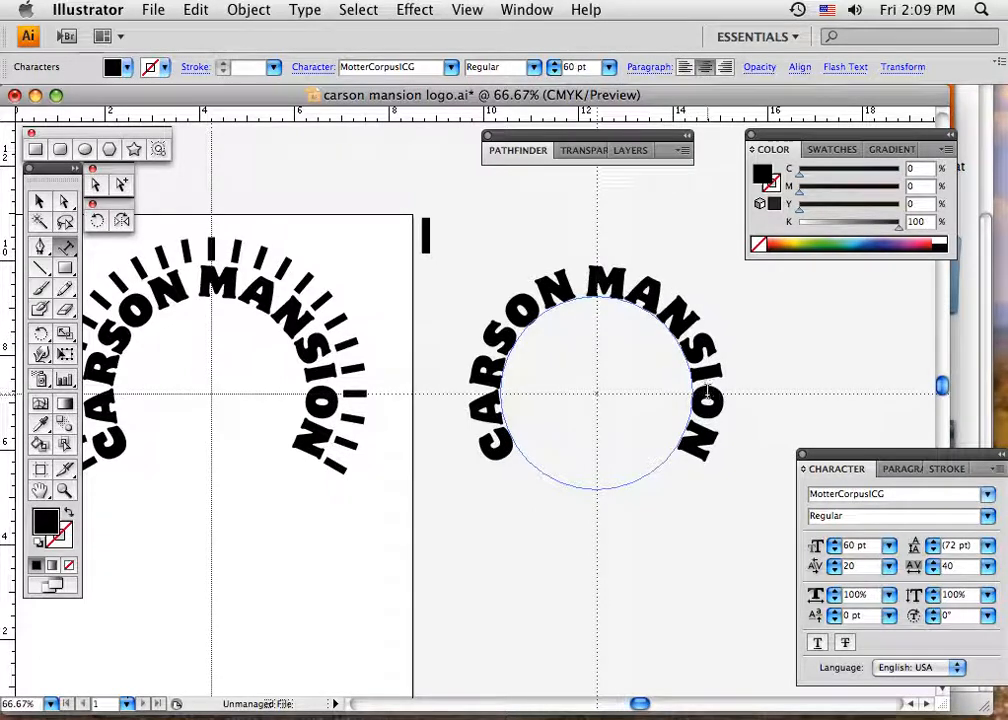
# Set the kerning between the A and R of CARSON in the circular text to 40
pyautogui.click(489, 389)
pyautogui.hotkey('alt', 'Right')
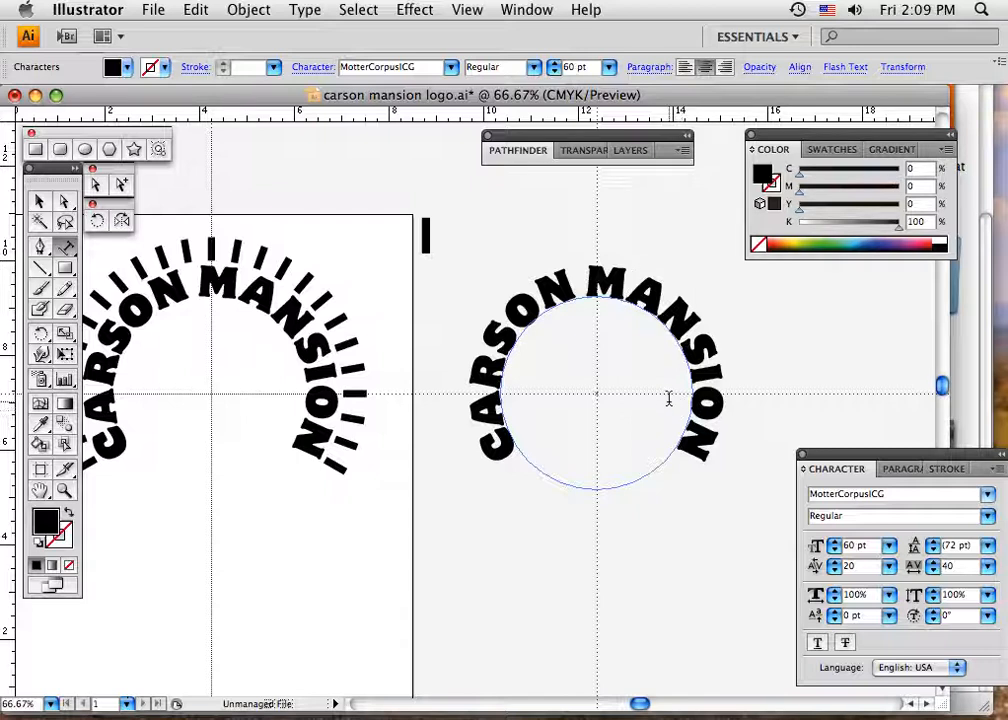
pyautogui.tripleClick(604, 289)
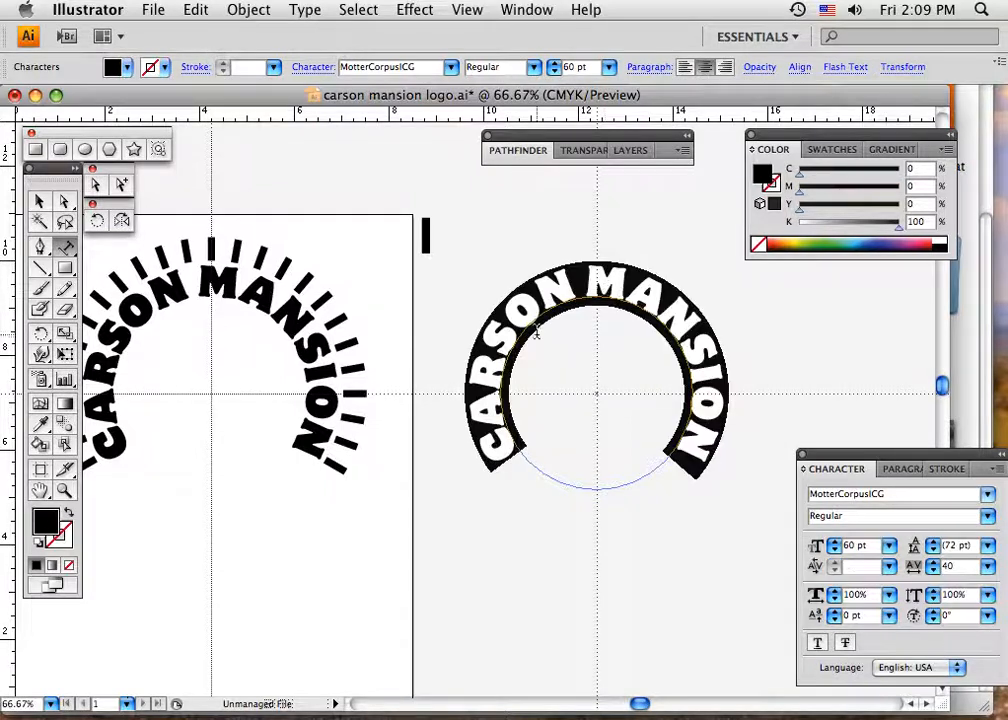
pyautogui.click(589, 358)
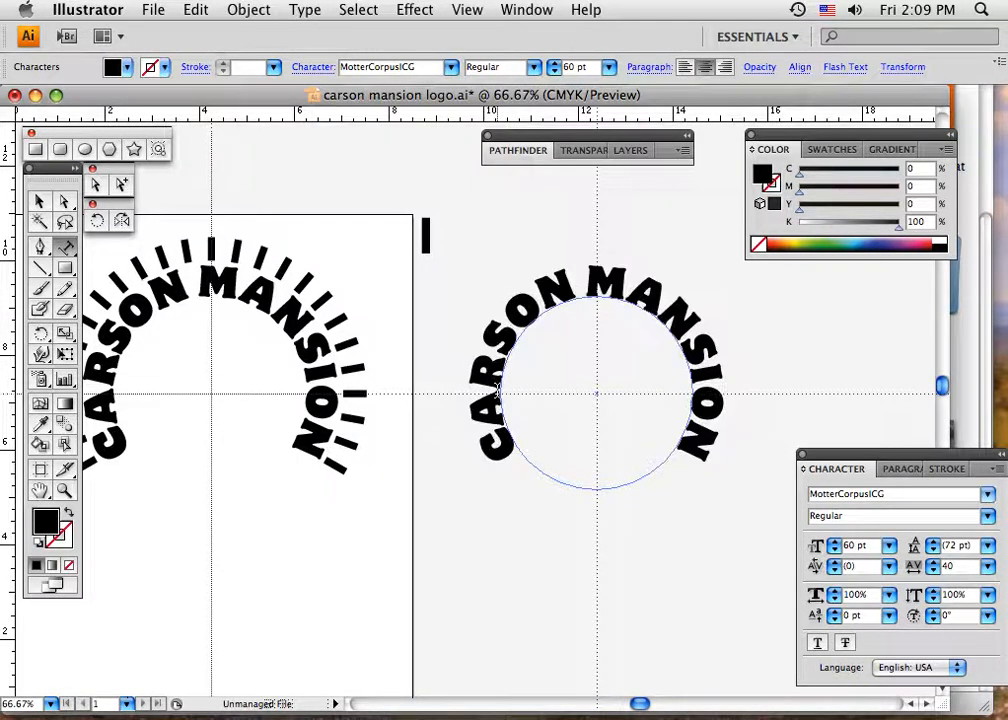
pyautogui.click(499, 390)
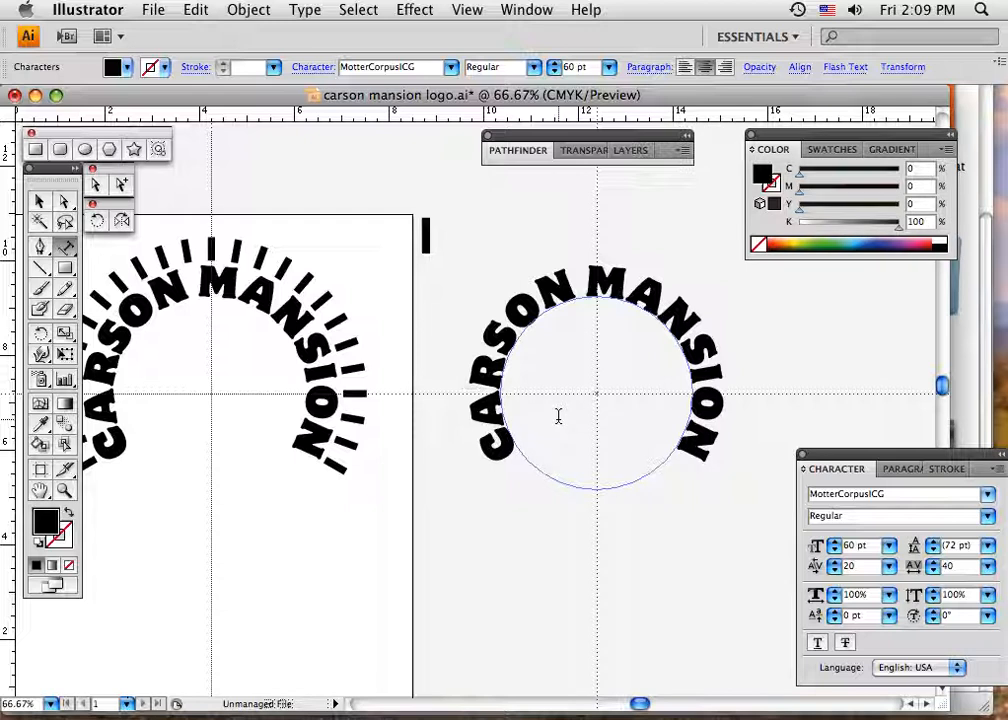
pyautogui.hotkey('alt', 'Right')
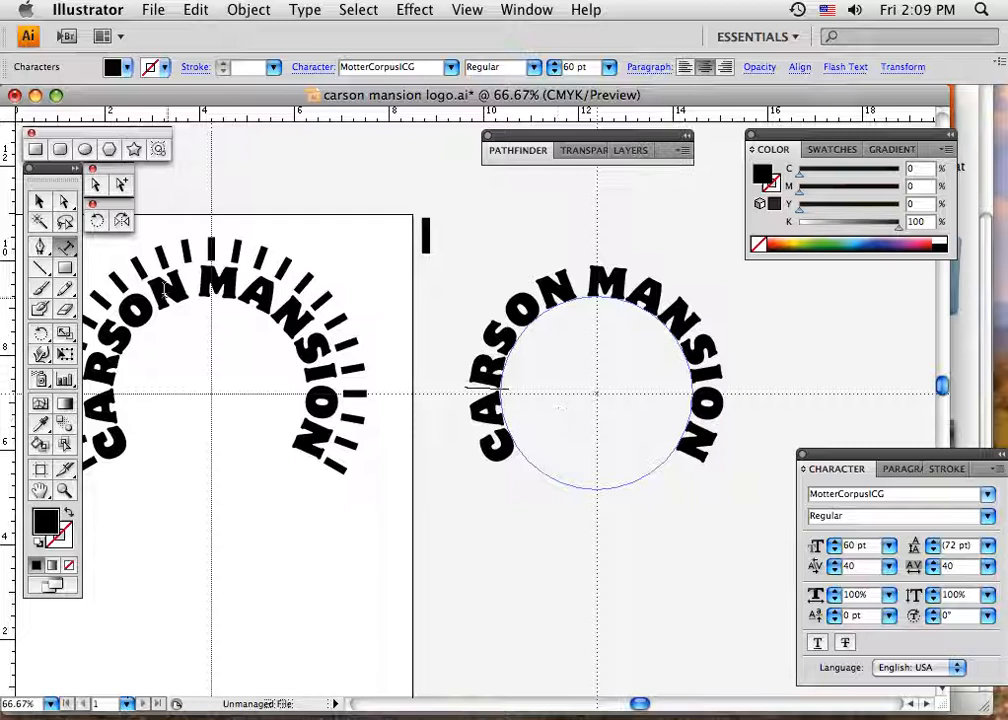
# Move the loose black bar onto the vertical guide above the circular lettering and make a copy rotated 10° about the circle's center
pyautogui.click(40, 201)
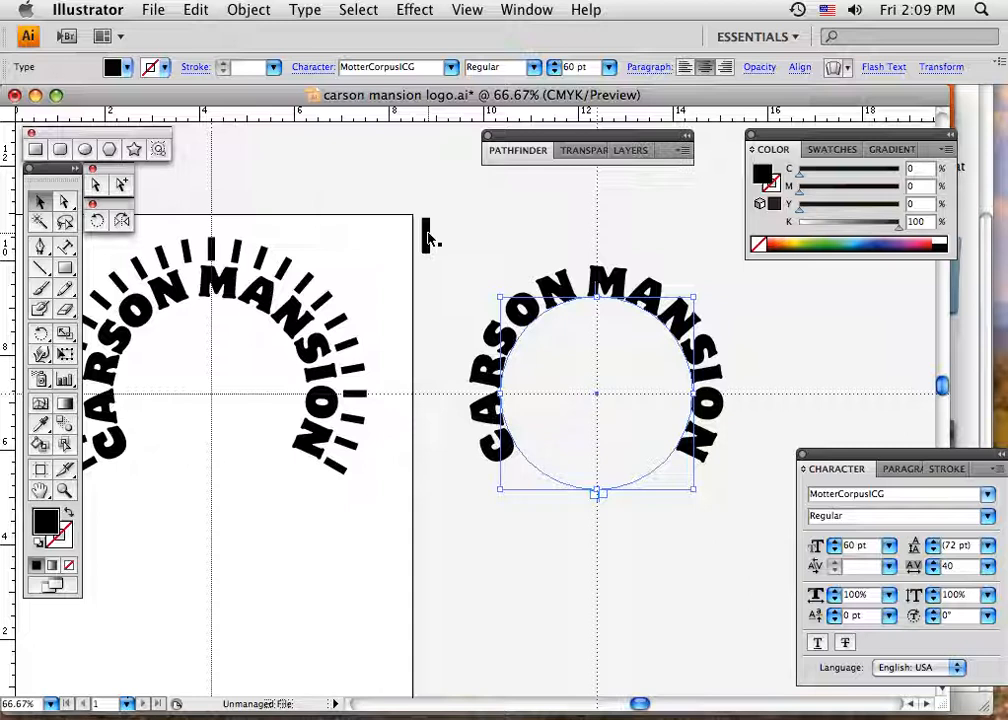
pyautogui.moveTo(428, 233); pyautogui.dragTo(600, 241)
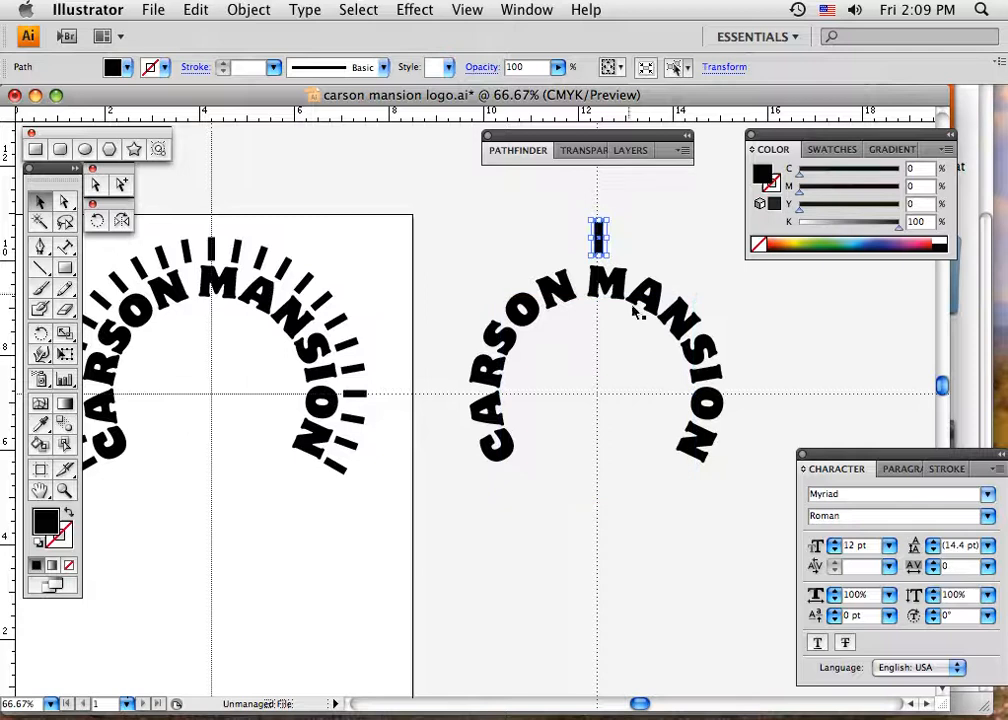
pyautogui.click(99, 221)
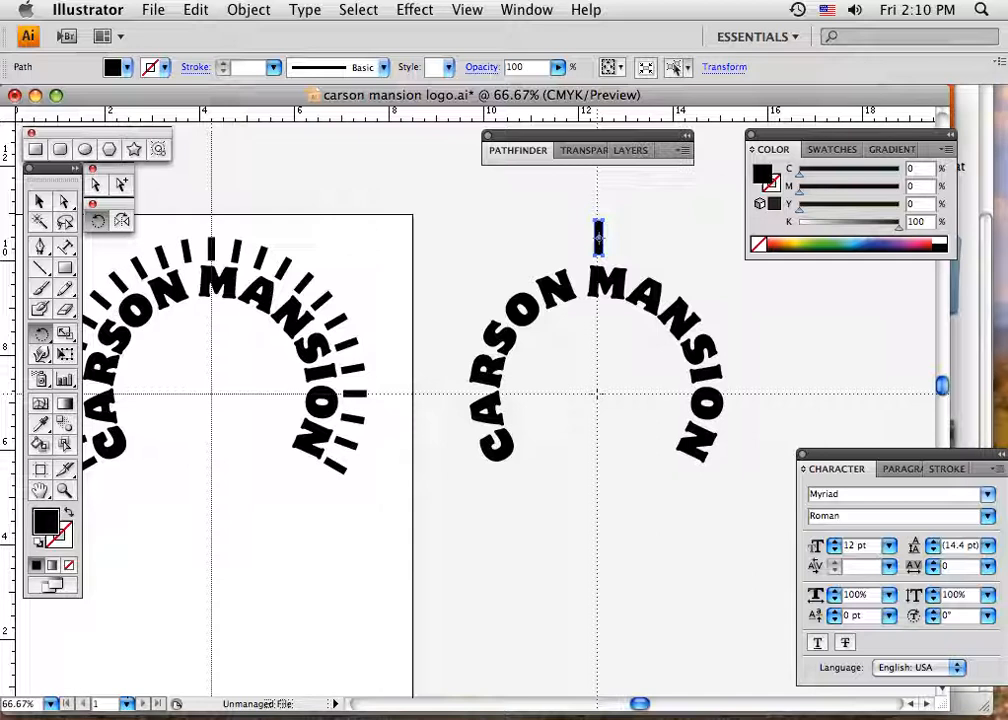
pyautogui.keyDown('alt'); pyautogui.click(597, 394); pyautogui.keyUp('alt')
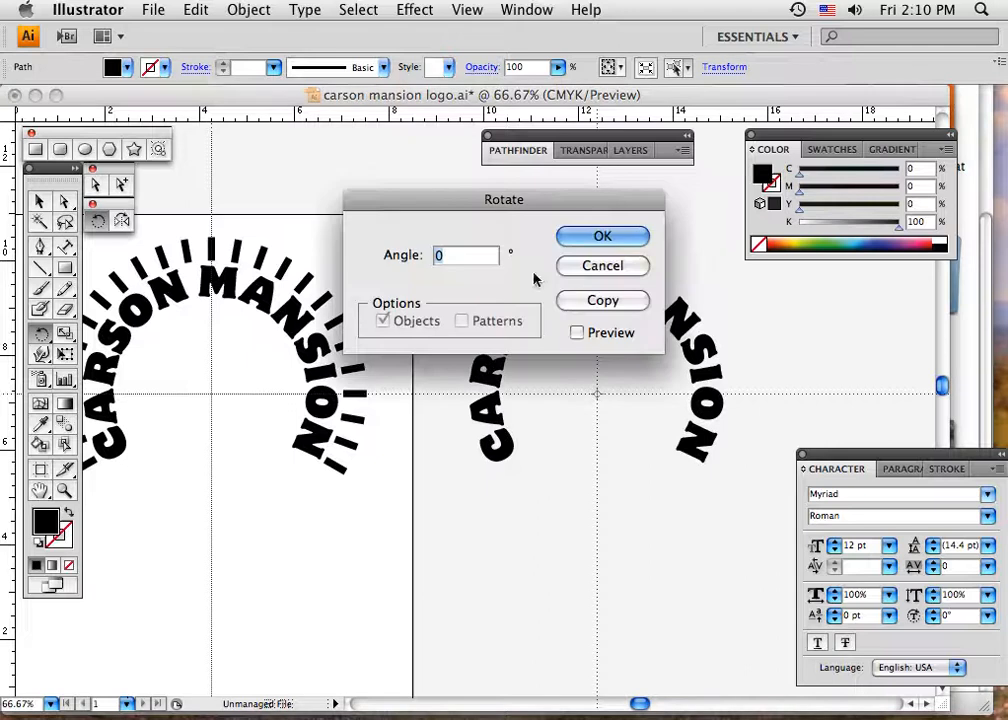
pyautogui.moveTo(553, 208); pyautogui.dragTo(379, 209)
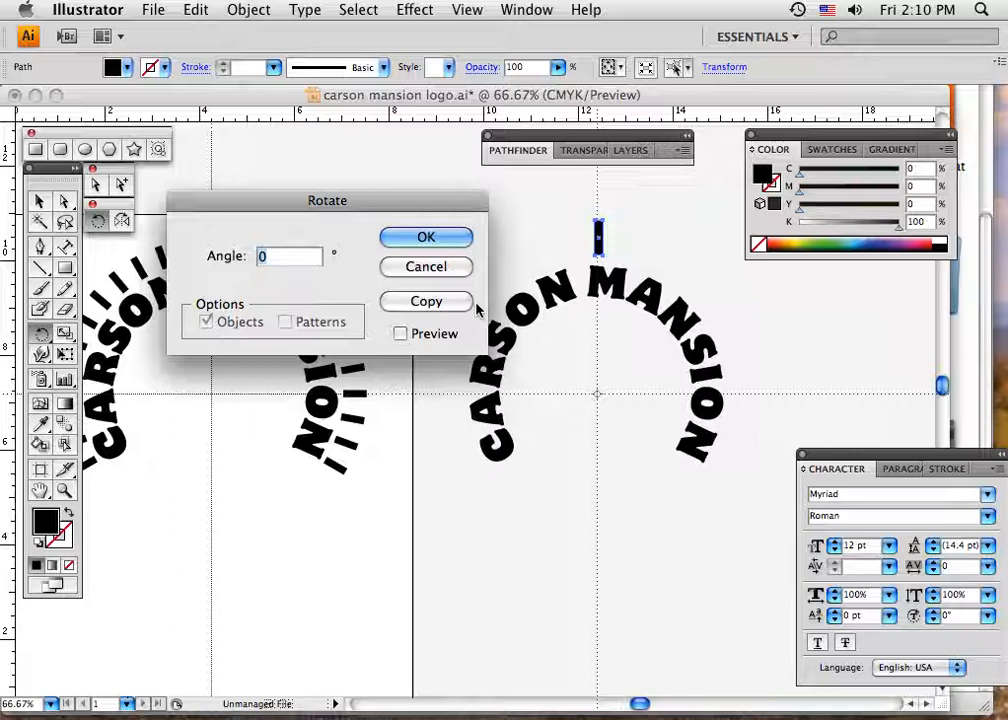
pyautogui.write('10')
pyautogui.click(446, 305)
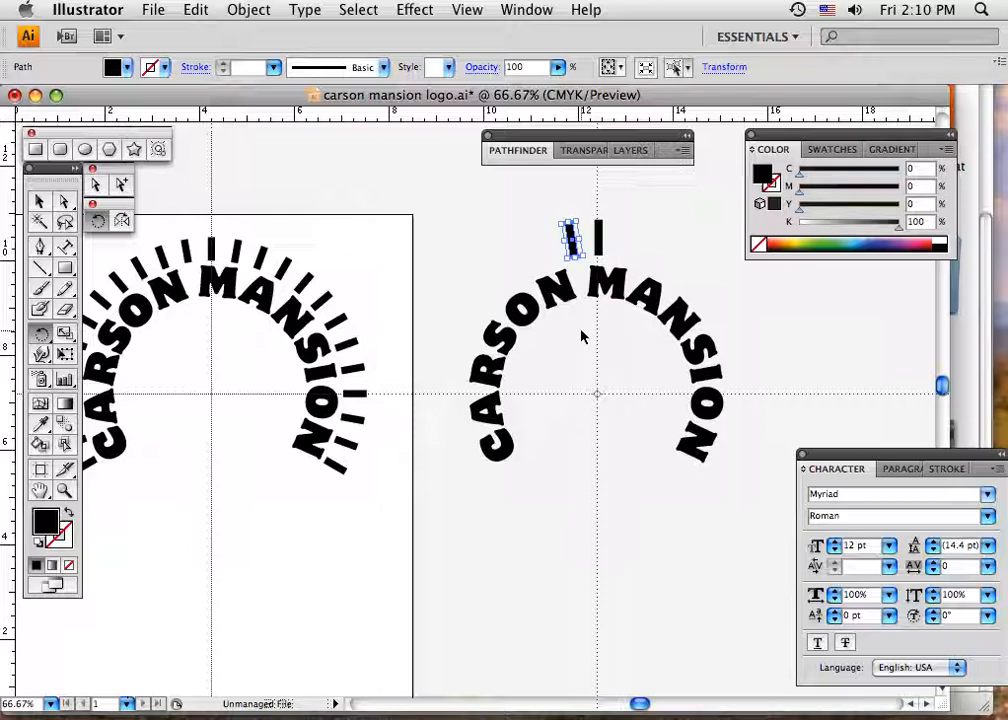
# Repeat the 10° rotated bar copy around the circle's center until the bars form a full ring around the CARSON MANSION lettering
pyautogui.press('super+d')
pyautogui.press('super+d')
pyautogui.press('super+d')
pyautogui.press('super+d')
pyautogui.press('super+d')
pyautogui.press('super+d')
pyautogui.press('super+d')
pyautogui.press('super+d')
pyautogui.press('super+d')
pyautogui.press('super+d')
pyautogui.press('super+d')
pyautogui.press('super+d')
pyautogui.press('super+d')
pyautogui.press('super+d')
pyautogui.press('super+d')
pyautogui.press('super+d')
pyautogui.press('super+d')
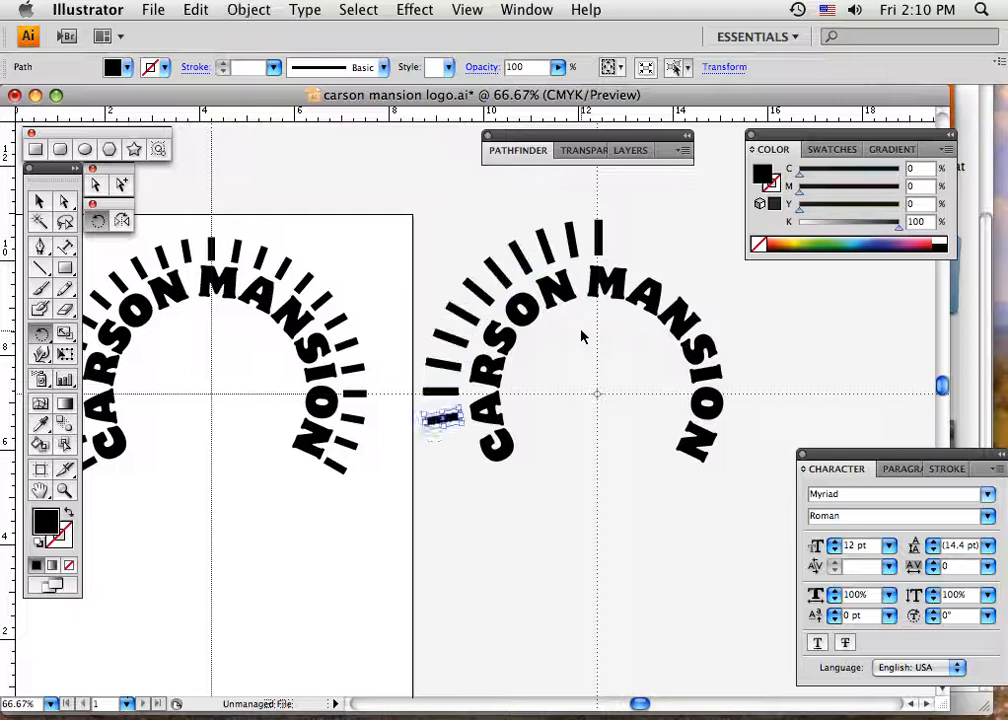
pyautogui.press('super+d')
pyautogui.press('super+d')
pyautogui.press('super+d')
pyautogui.press('super+d')
pyautogui.press('super+d')
pyautogui.press('super+d')
pyautogui.press('super+d')
pyautogui.press('super+d')
pyautogui.press('super+d')
pyautogui.press('super+d')
pyautogui.press('super+d')
pyautogui.press('super+d')
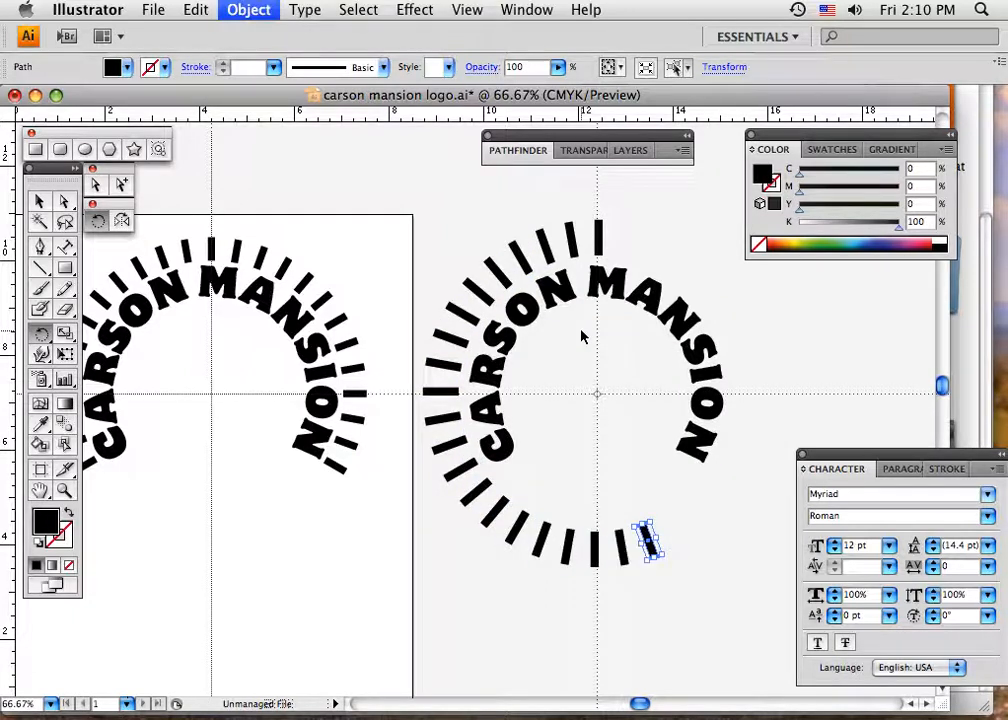
pyautogui.press('super+d')
pyautogui.press('super+d')
pyautogui.press('super+d')
pyautogui.press('super+d')
pyautogui.press('super+d')
pyautogui.press('super+d')
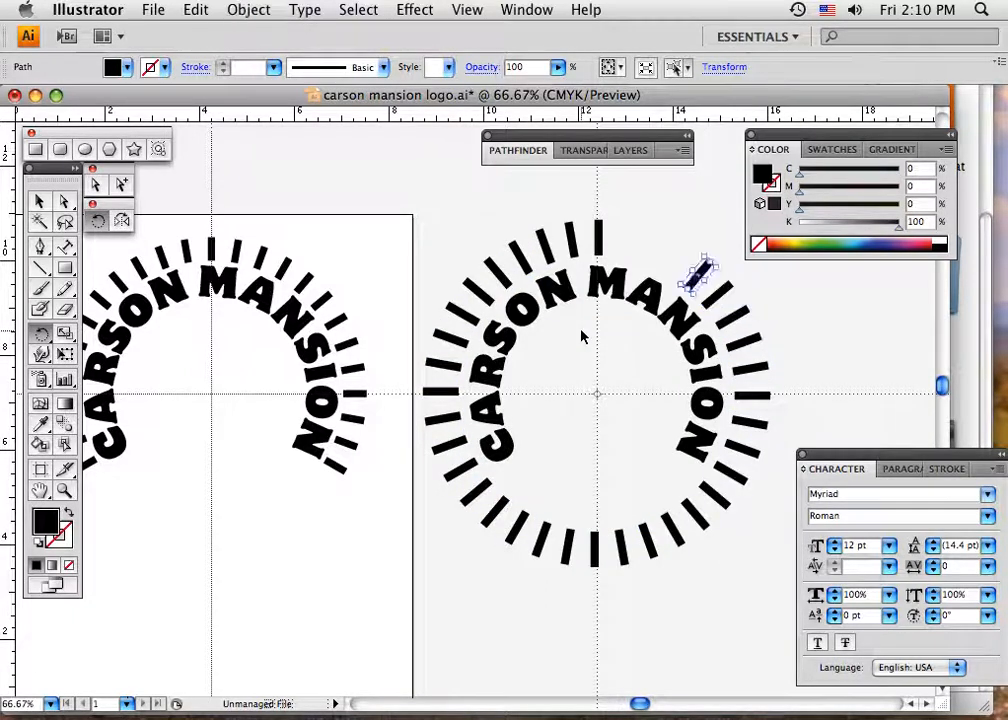
# Delete the bars along the lower part of the ring, between the C of CARSON and the last N of MANSION
pyautogui.click(38, 203)
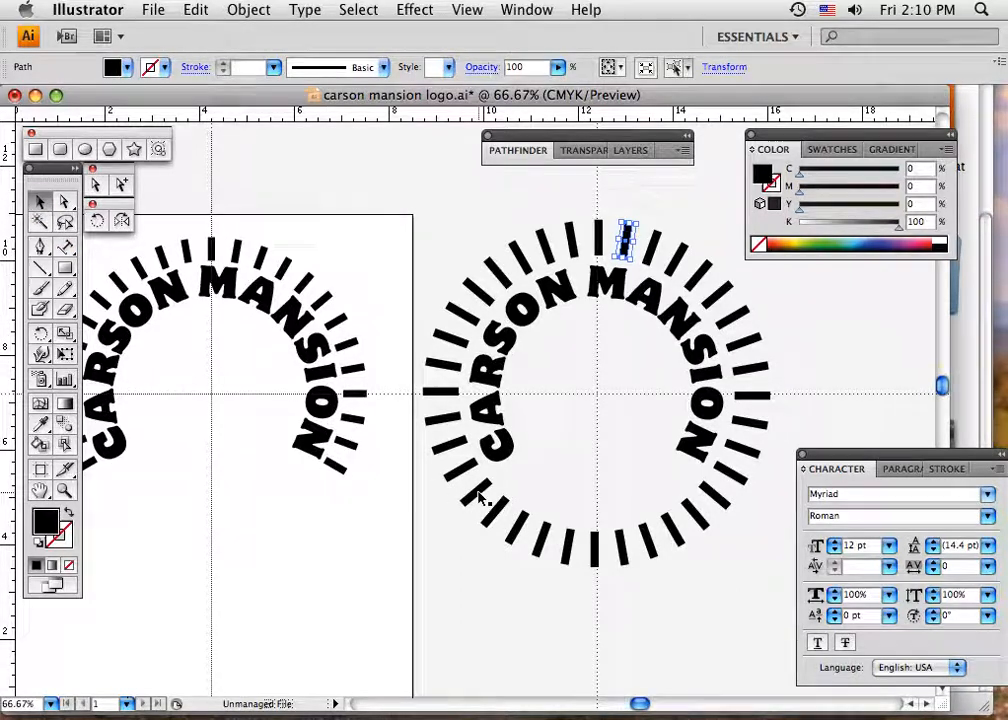
pyautogui.click(479, 497)
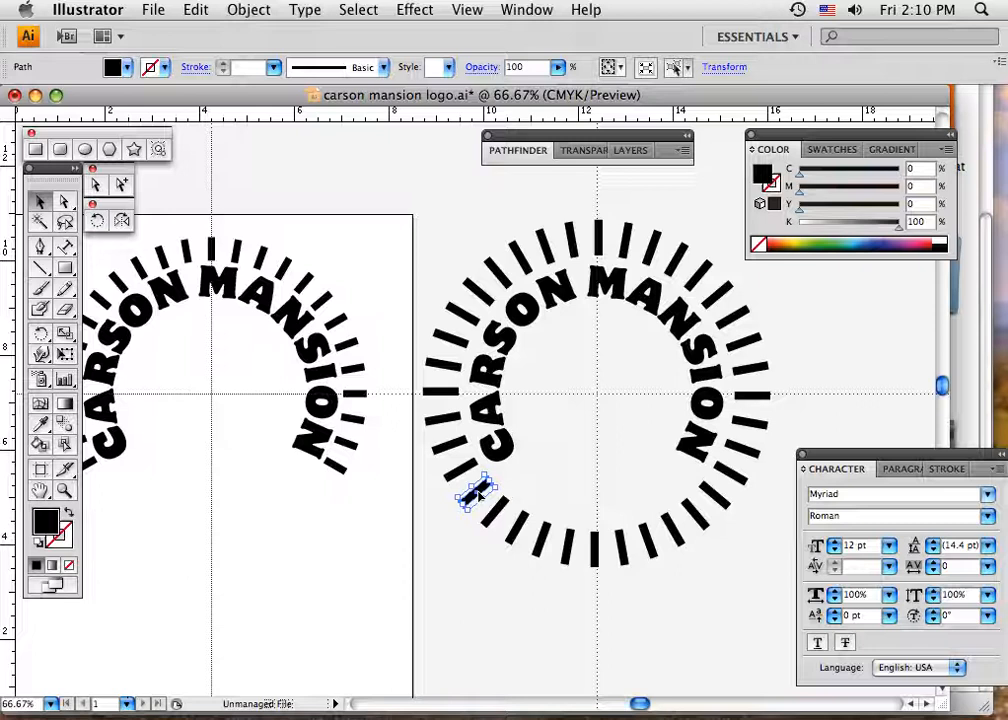
pyautogui.press('Delete')
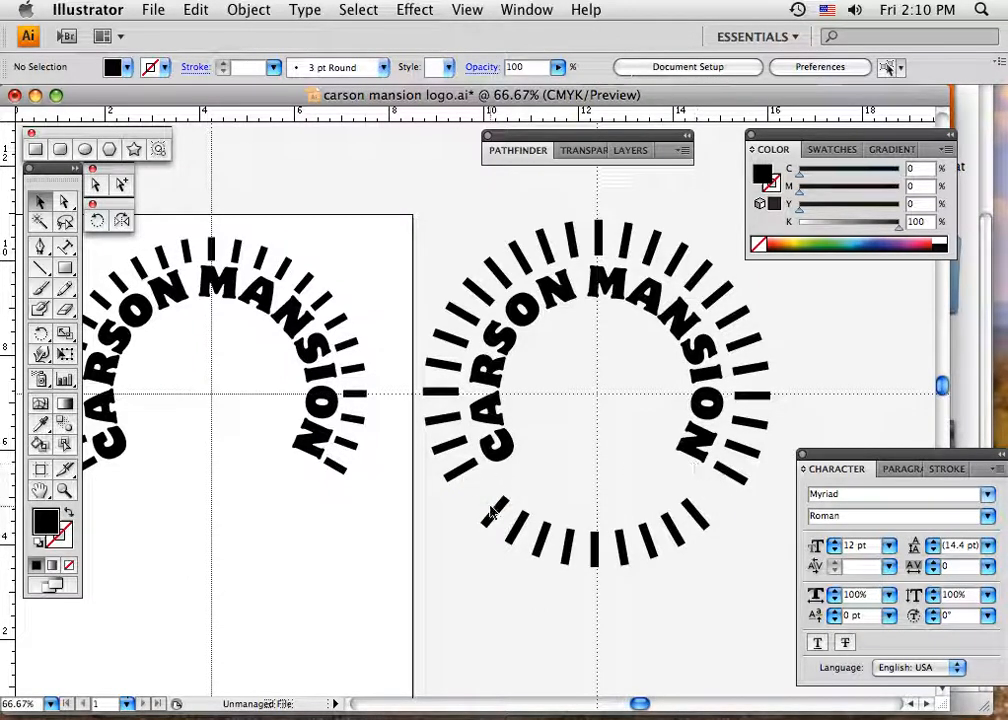
pyautogui.moveTo(474, 510); pyautogui.dragTo(726, 527)
pyautogui.press('Delete')
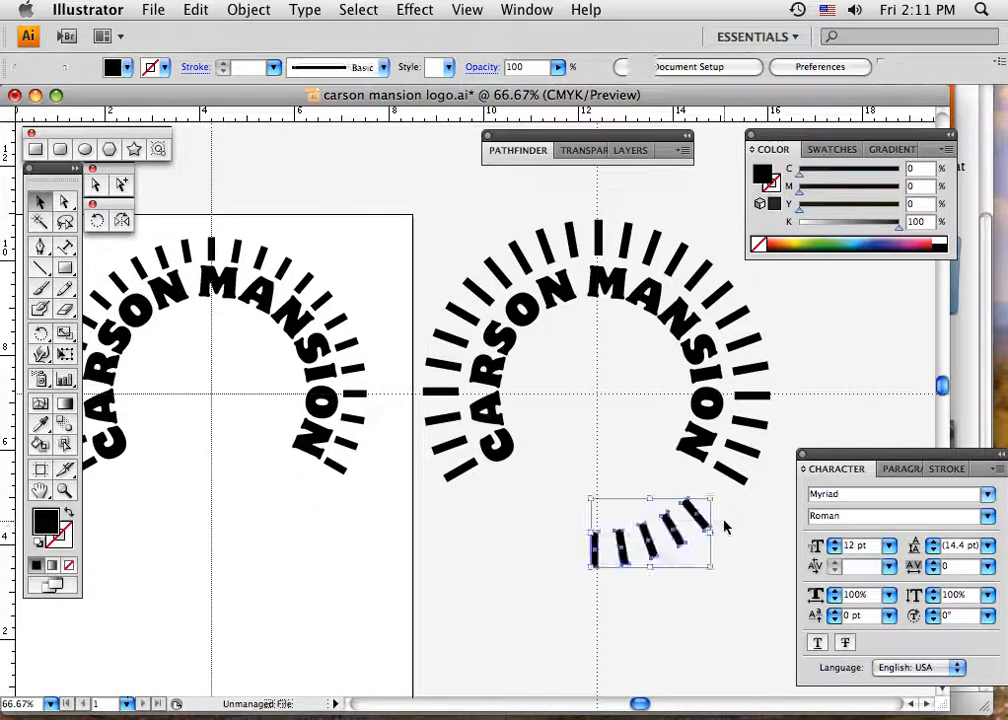
pyautogui.press('Delete')
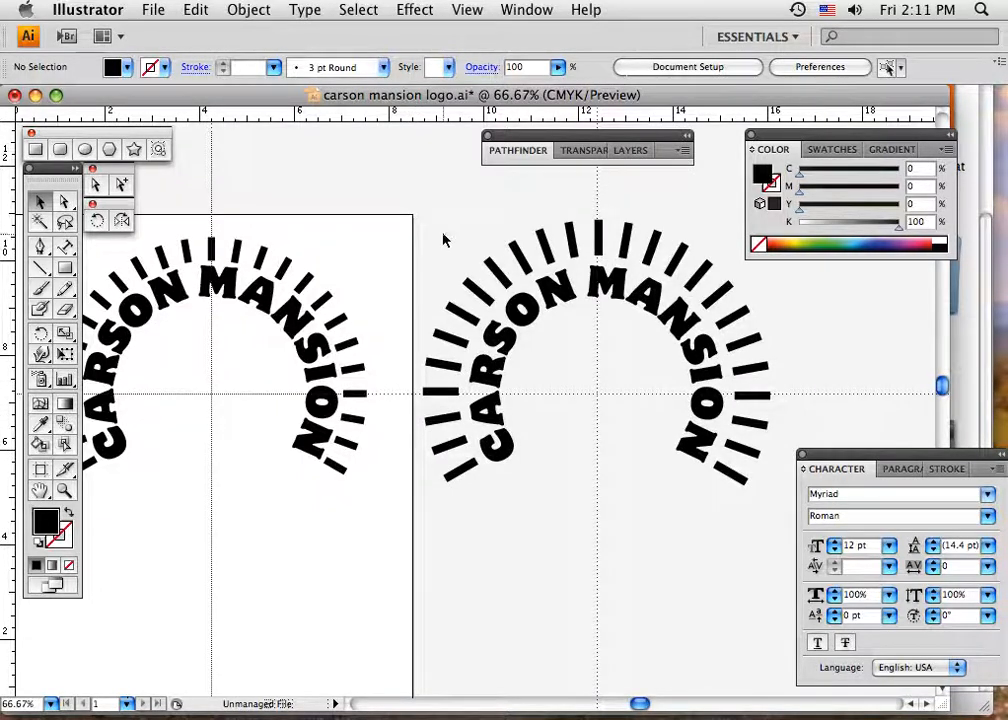
# Select the lettering and bars, switch to Photoshop, and preview the logo black layer over the mansion photo
pyautogui.moveTo(445, 240); pyautogui.dragTo(745, 542)
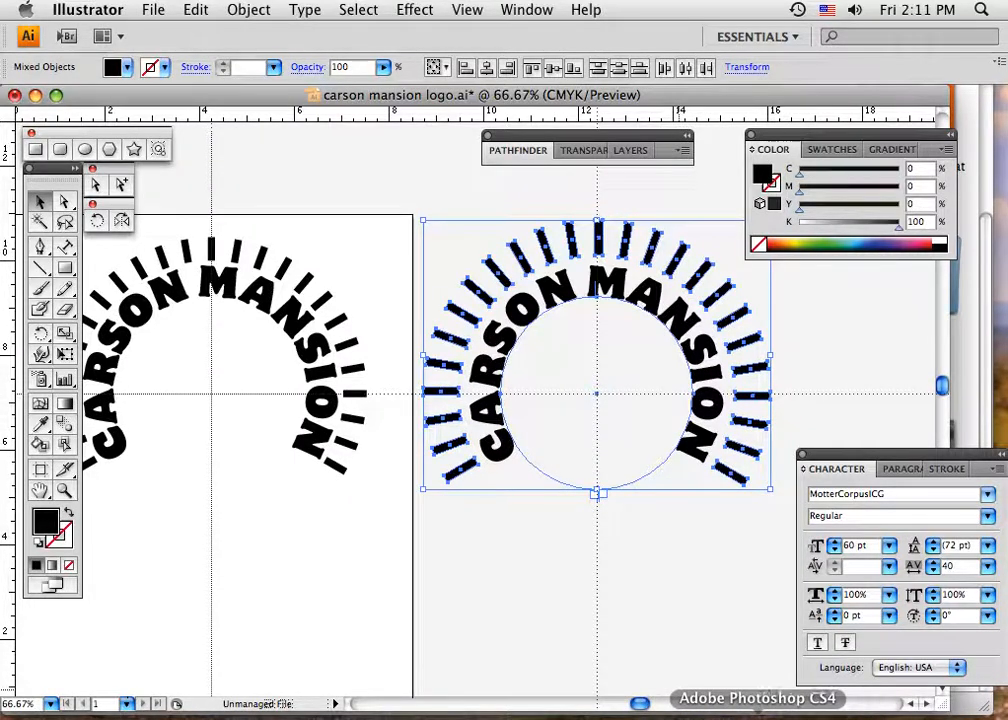
pyautogui.click(770, 708)
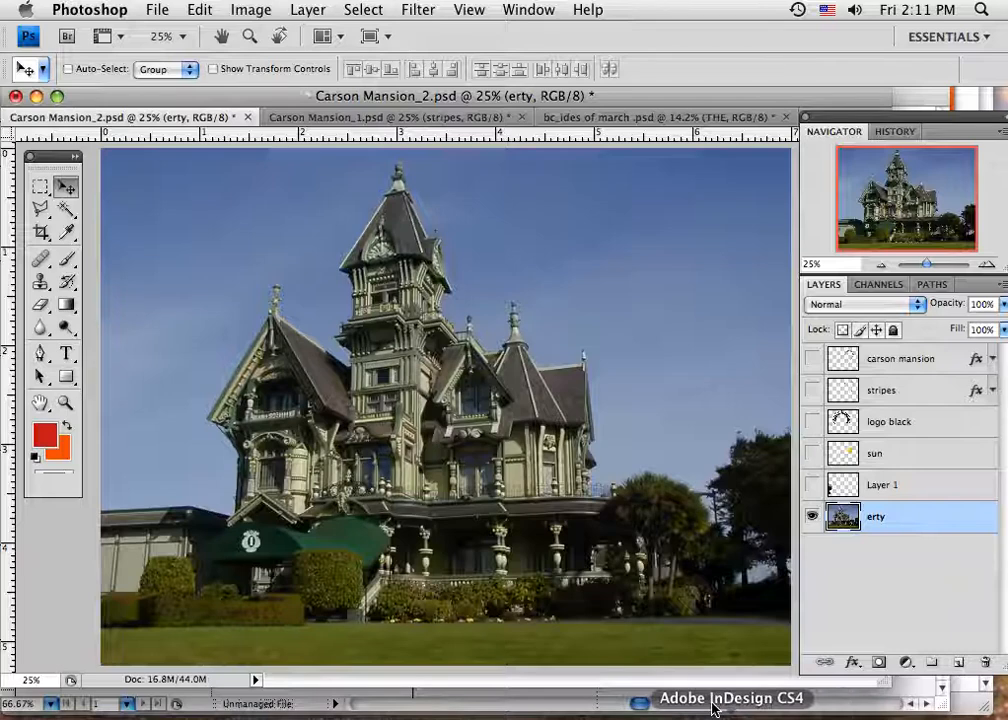
pyautogui.click(872, 428)
pyautogui.click(811, 421)
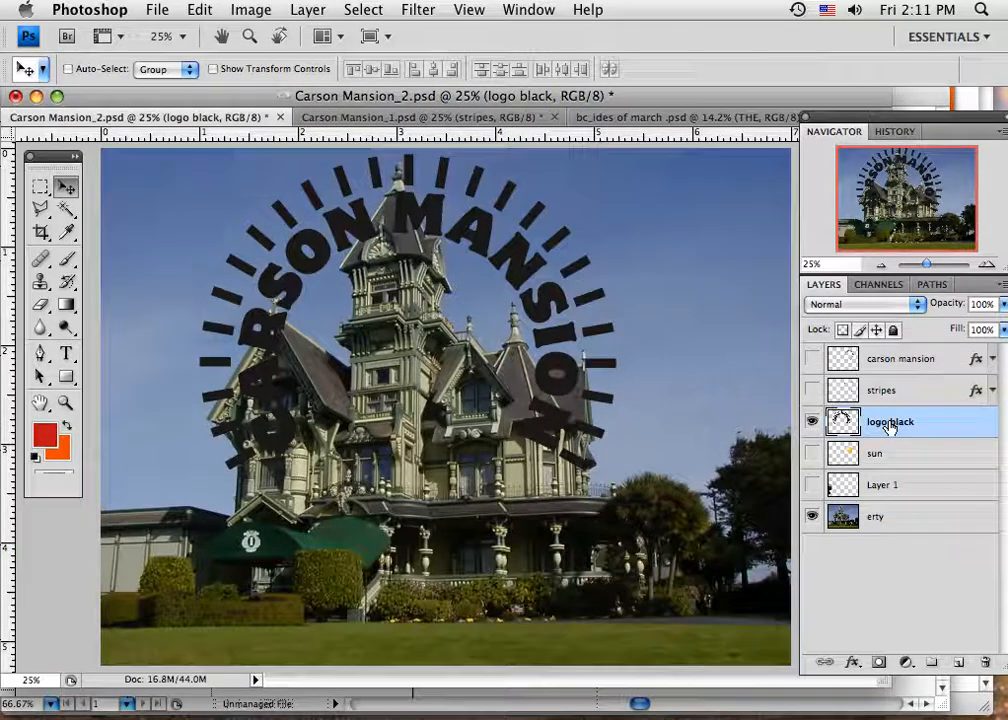
pyautogui.click(811, 421)
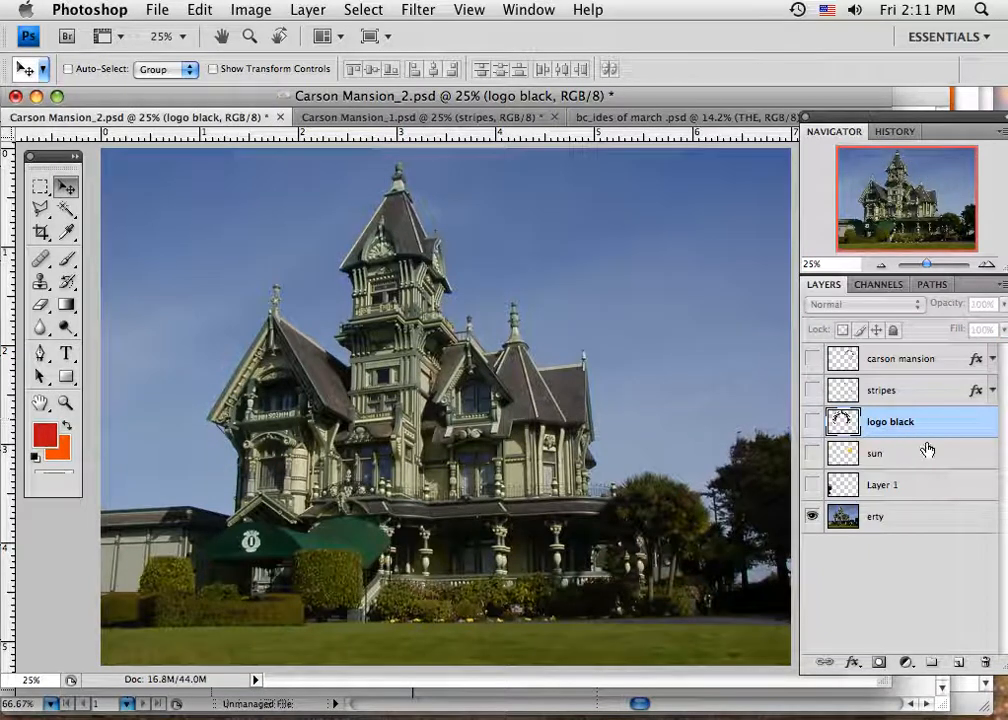
# Try to paste the logo onto a new layer above logo black, and return to Illustrator
pyautogui.click(959, 663)
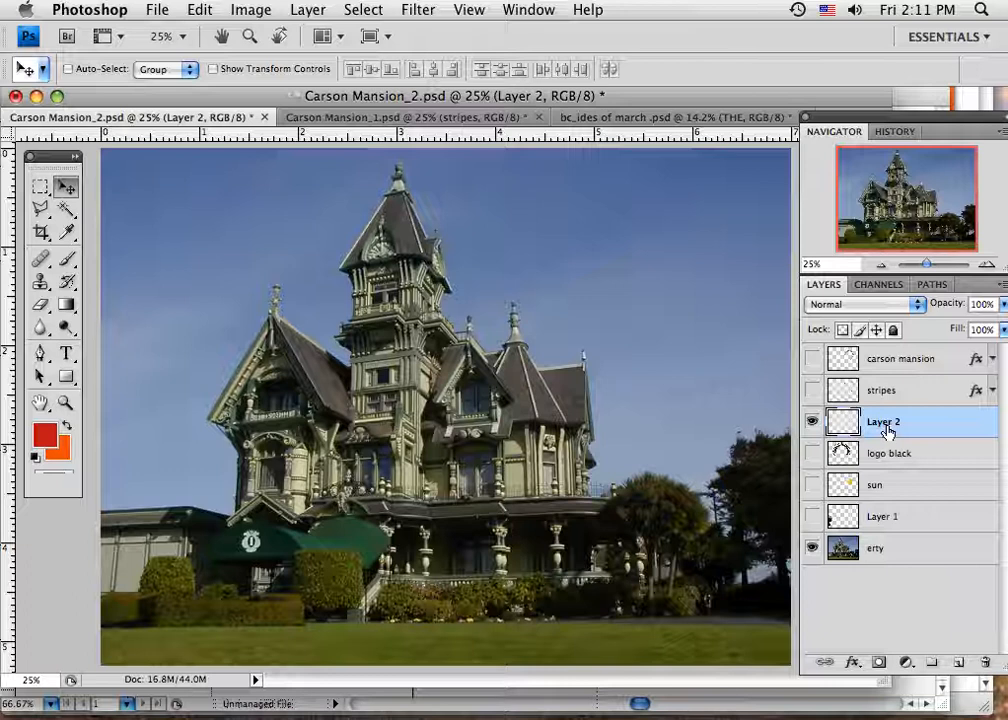
pyautogui.press('super+v')
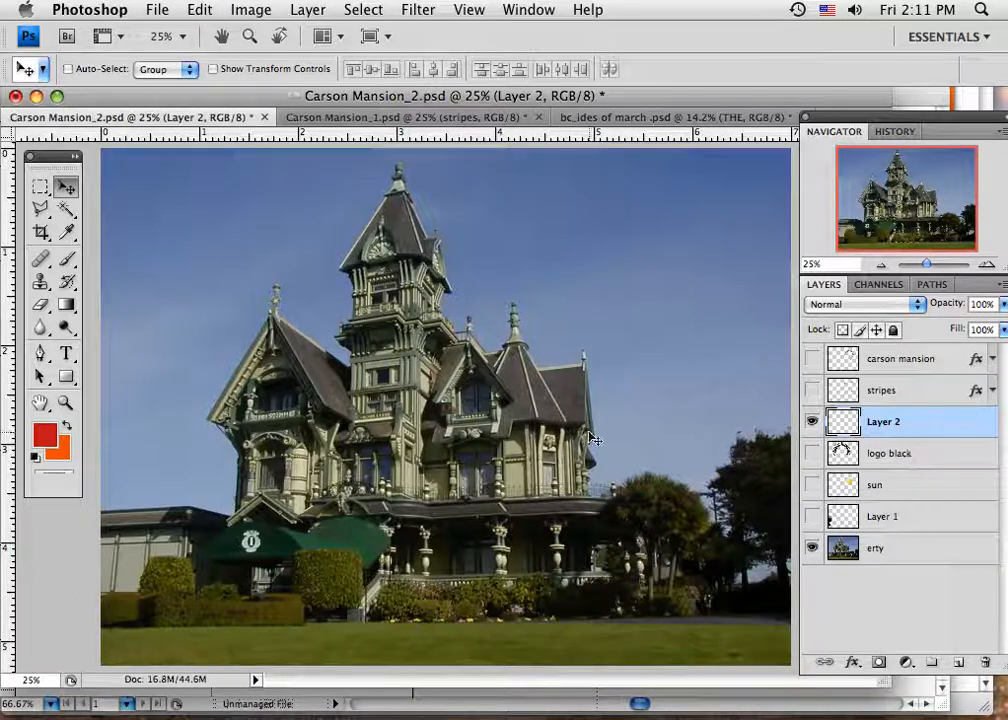
pyautogui.press('super+z')
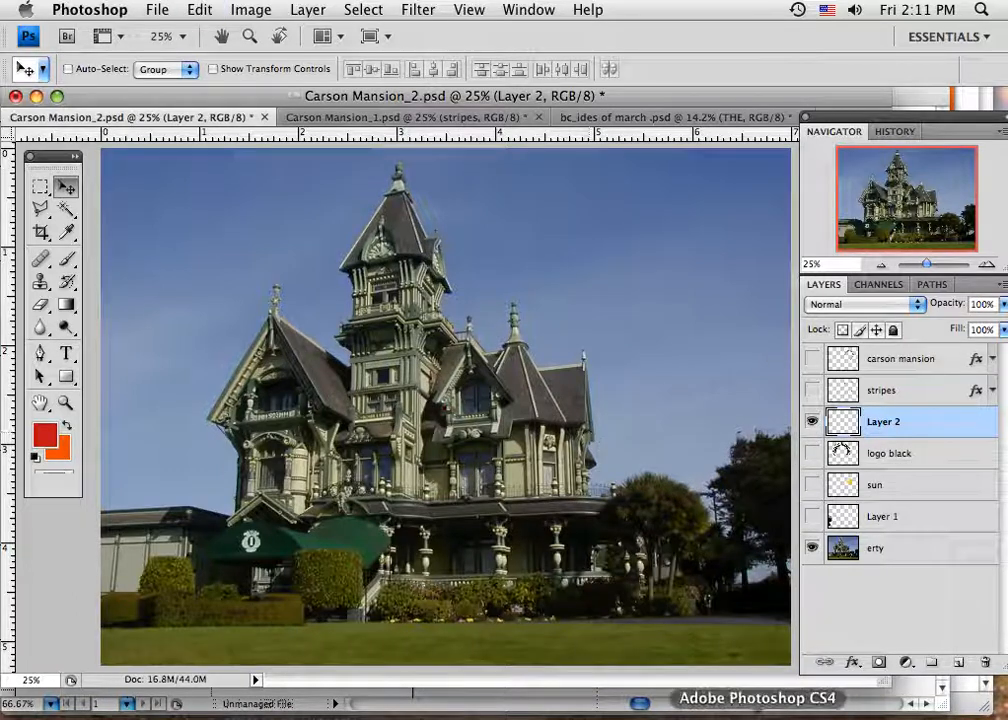
pyautogui.click(783, 716)
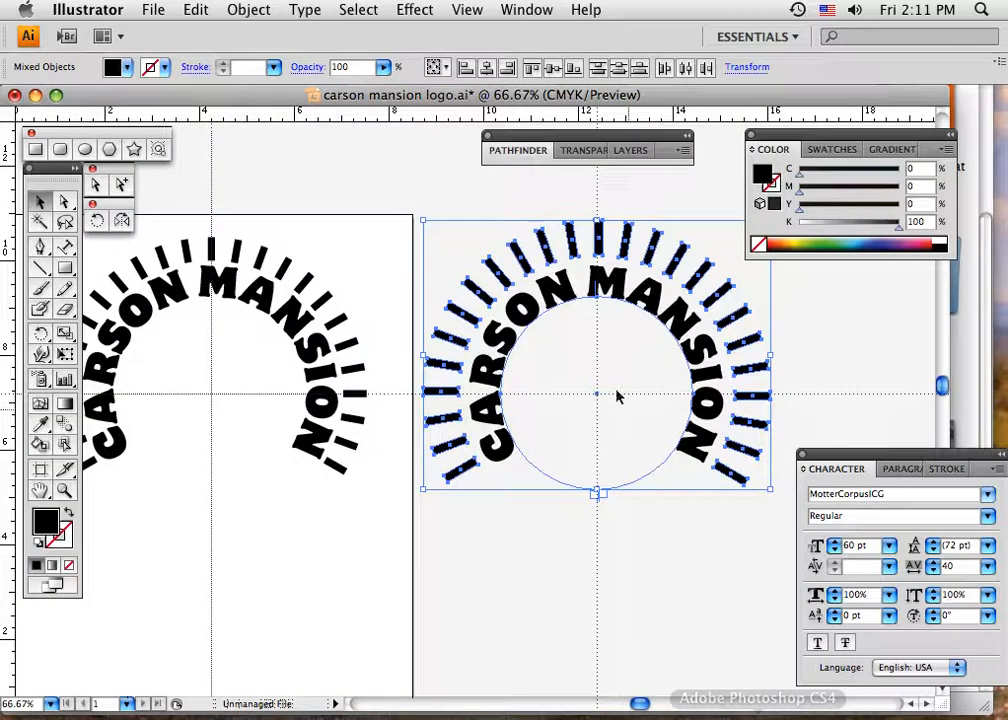
# Select only the circular CARSON MANSION text inside the bars and convert it to outlines
pyautogui.moveTo(435, 201); pyautogui.dragTo(754, 545)
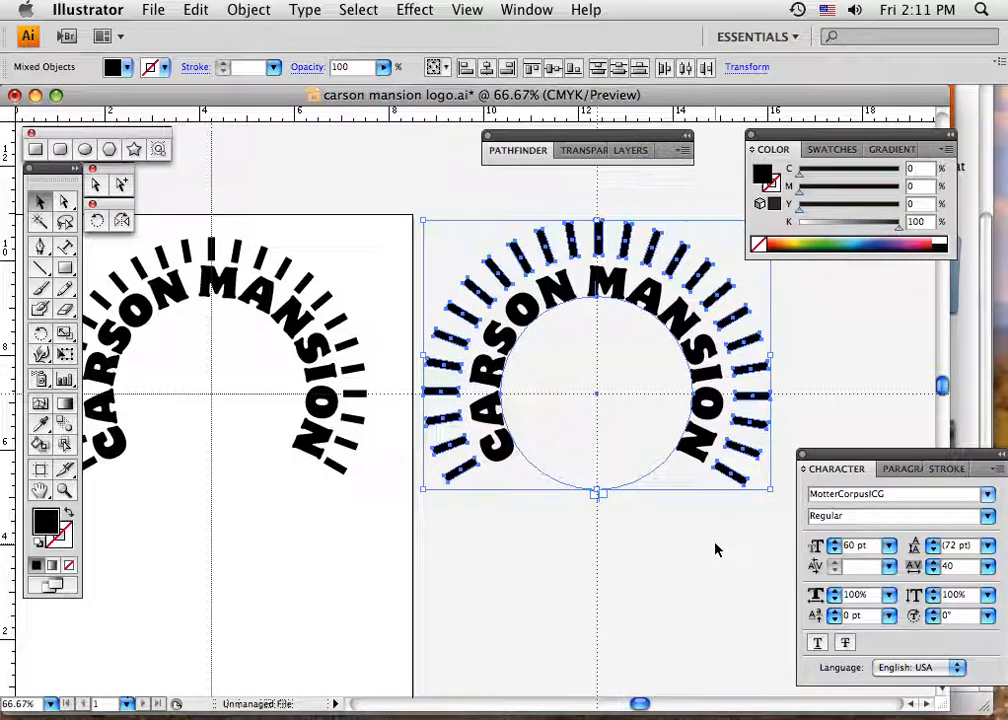
pyautogui.click(576, 344)
pyautogui.click(574, 292)
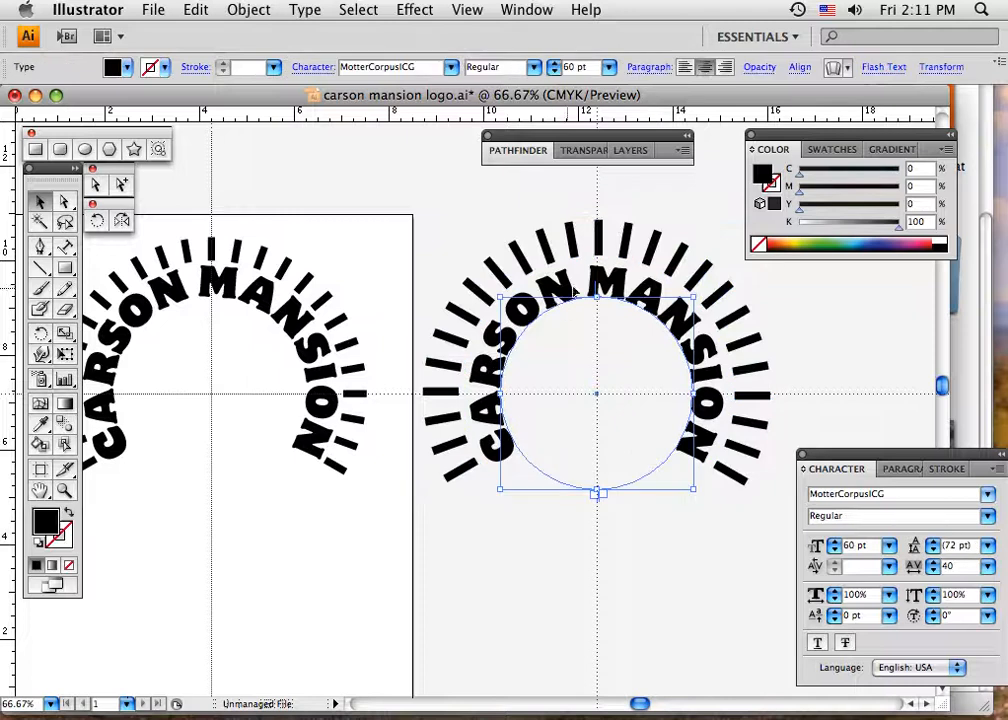
pyautogui.click(305, 12)
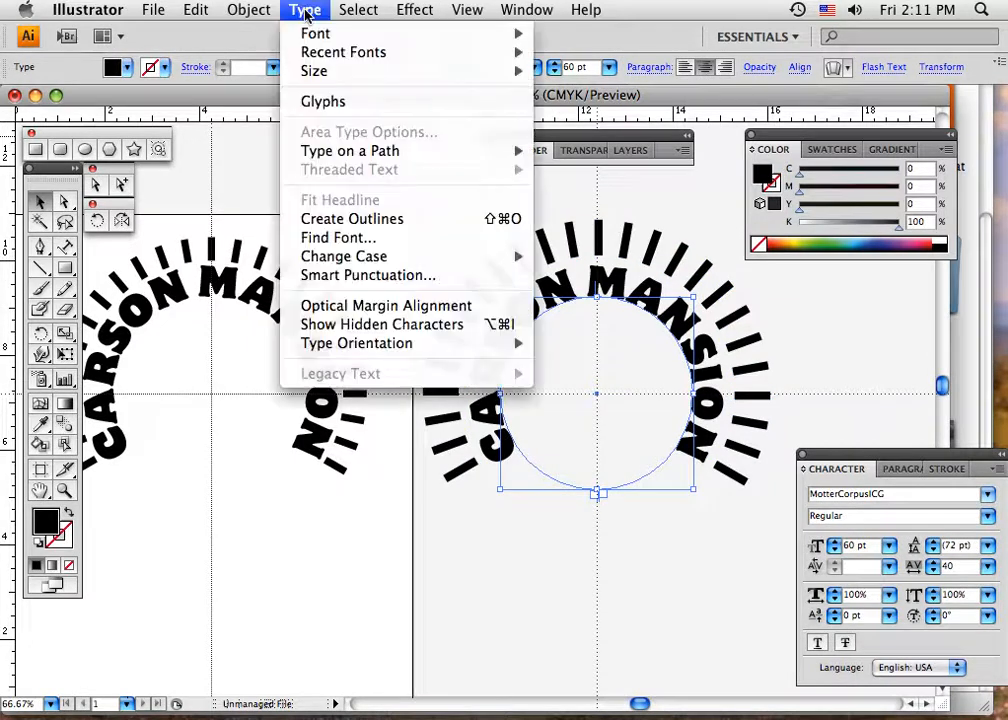
pyautogui.click(354, 222)
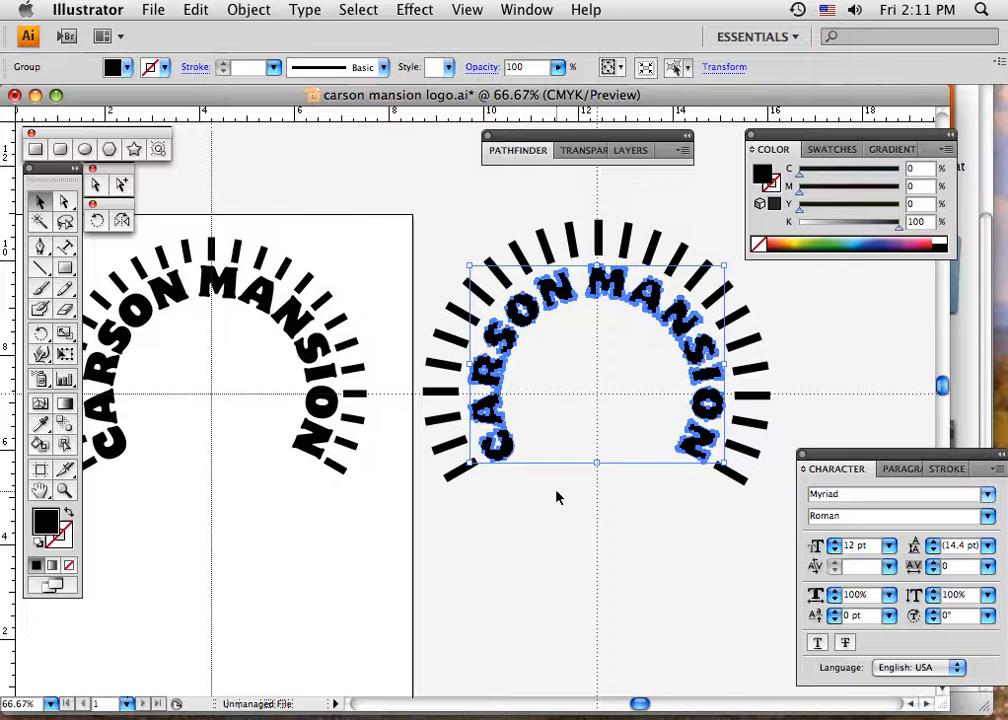
# Copy the outlined lettering together with its bars and paste it as pixels into Carson Mansion_2.psd in Photoshop
pyautogui.click(557, 497)
pyautogui.moveTo(441, 211); pyautogui.dragTo(740, 572)
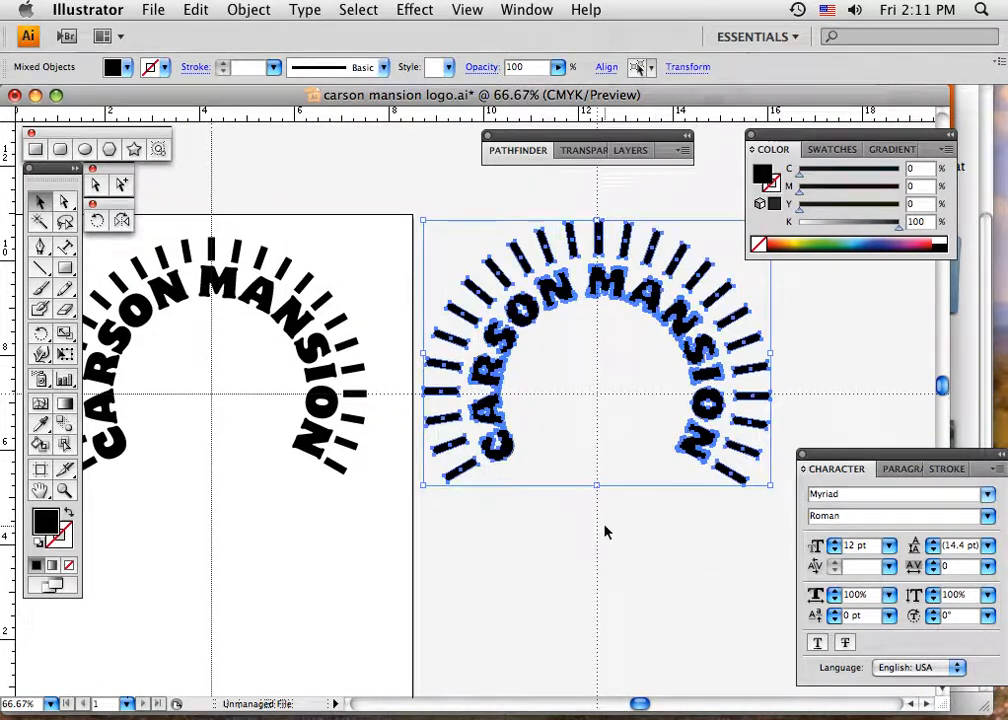
pyautogui.press('super+c')
pyautogui.click(758, 712)
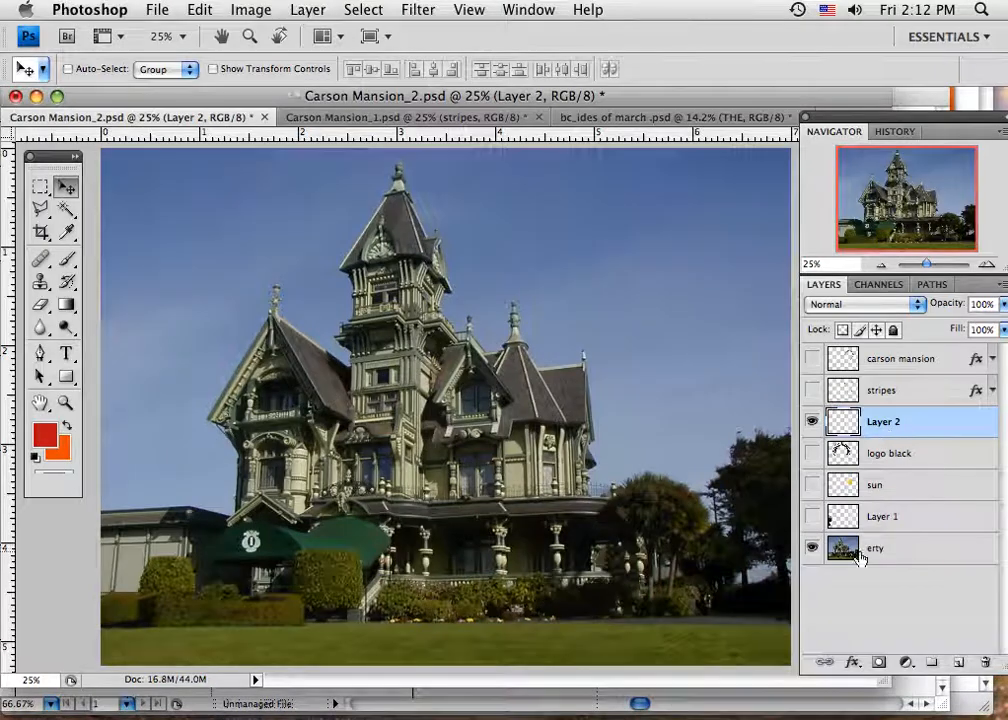
pyautogui.press('super+v')
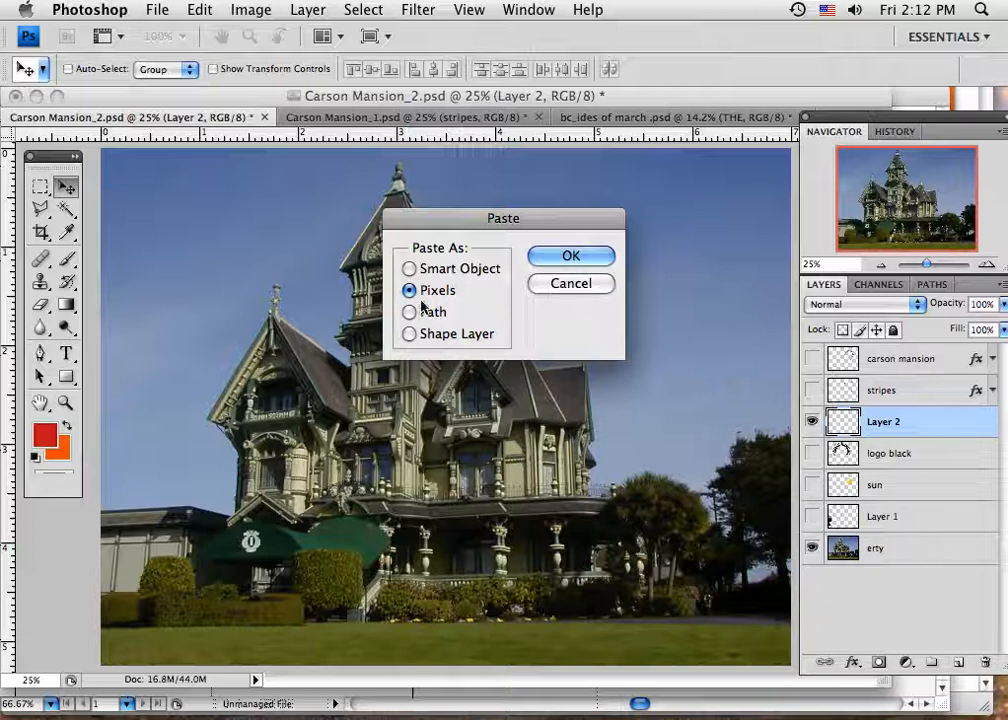
pyautogui.click(542, 259)
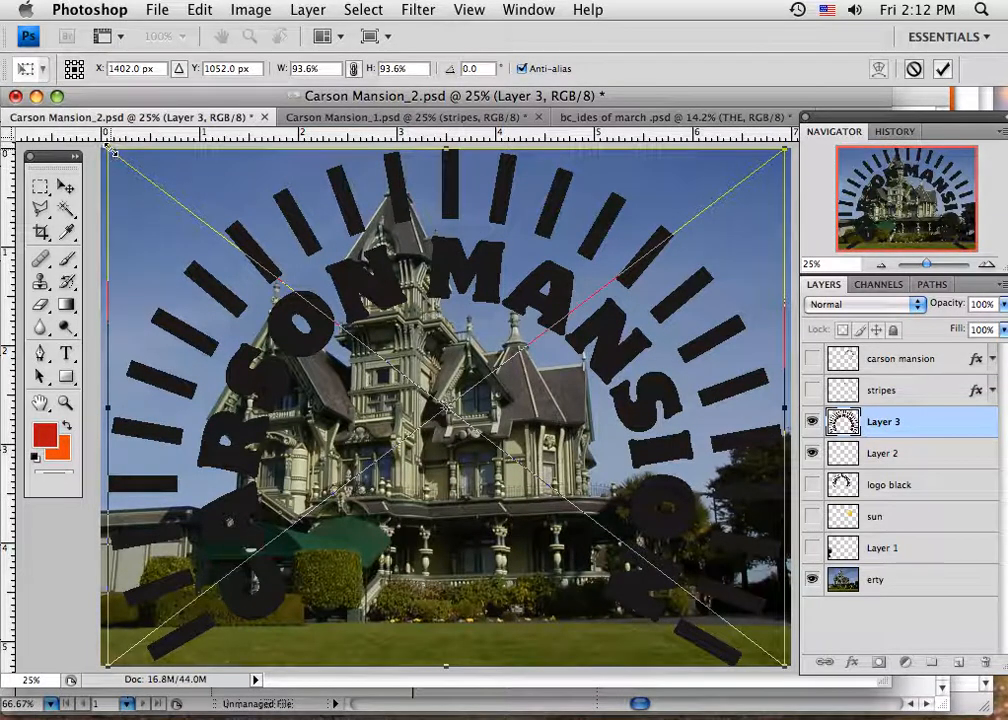
# Scale the pasted logo to 47.2%, place it, and position it over the sky beside the mansion's tower
pyautogui.moveTo(110, 150); pyautogui.dragTo(446, 404)
pyautogui.moveTo(577, 417); pyautogui.dragTo(546, 261)
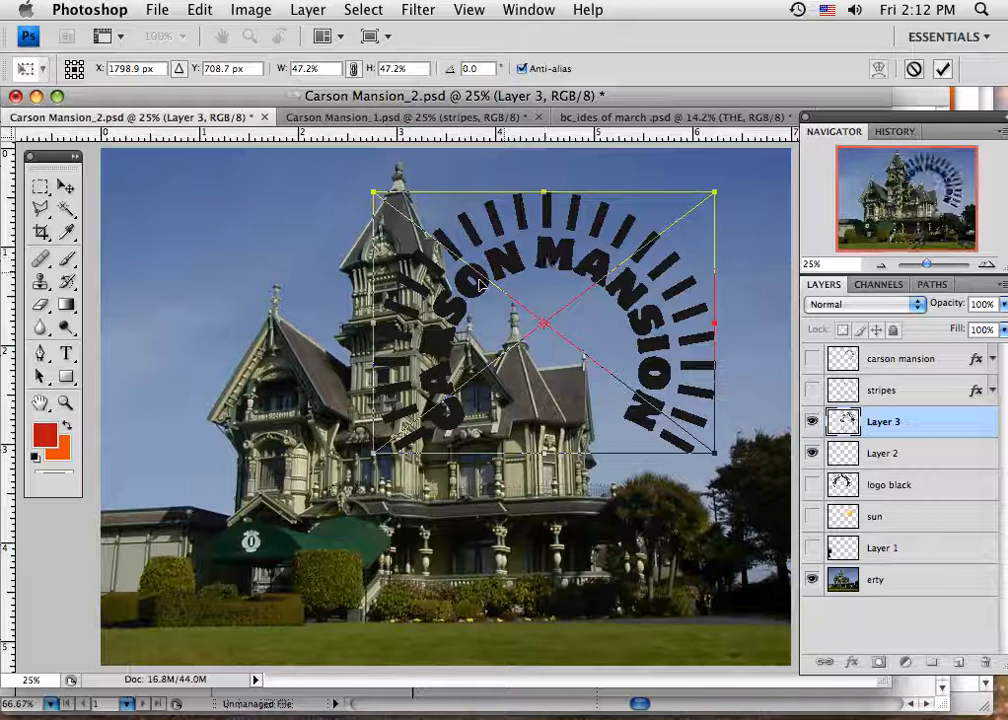
pyautogui.click(65, 186)
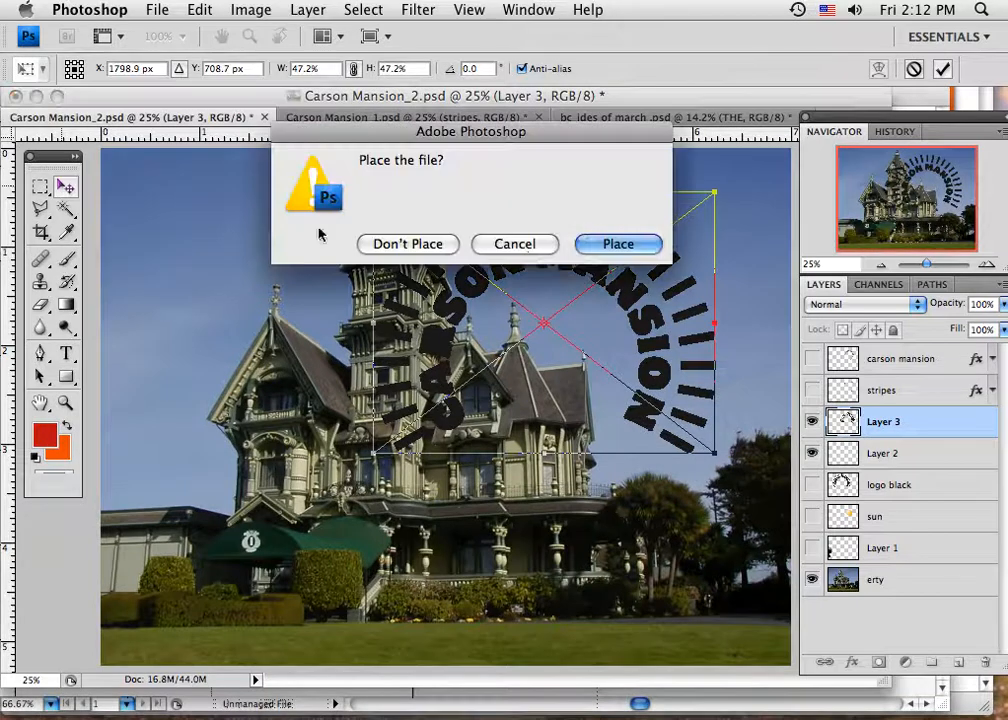
pyautogui.click(587, 248)
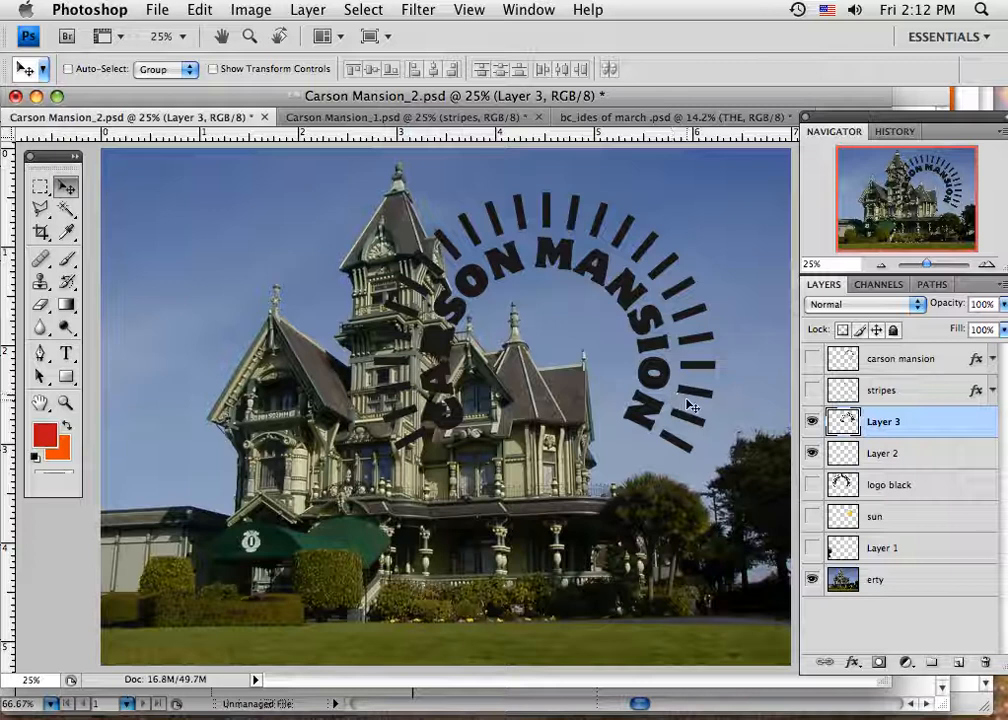
pyautogui.moveTo(666, 387); pyautogui.dragTo(690, 370)
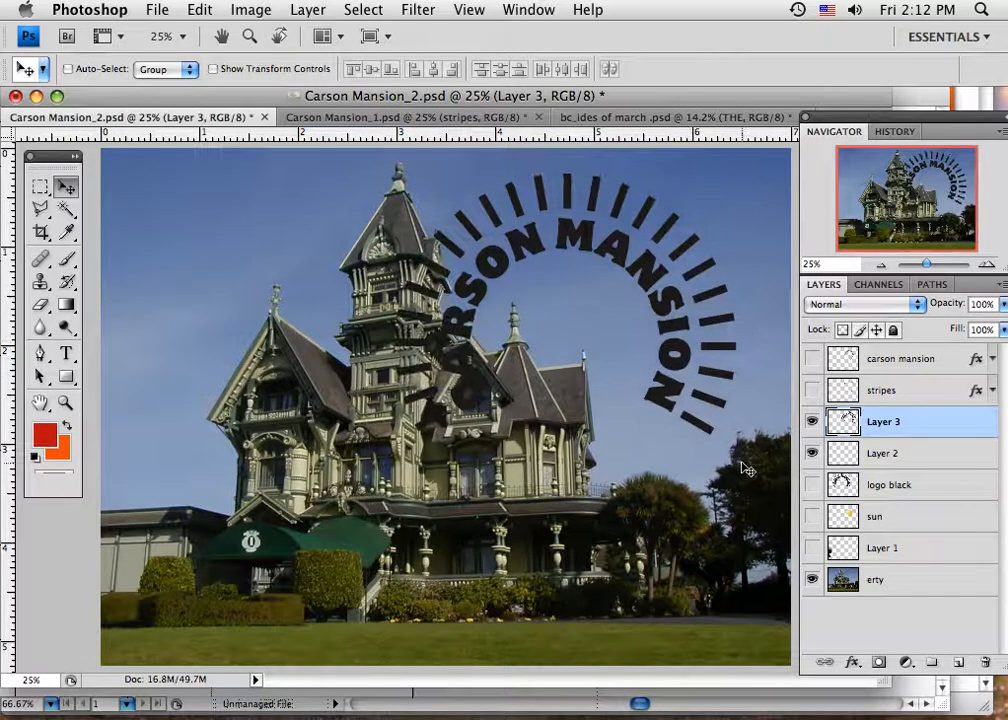
# Show the transform controls, rotate the logo 32.5° clockwise, and shift it slightly away from the tower
pyautogui.click(211, 69)
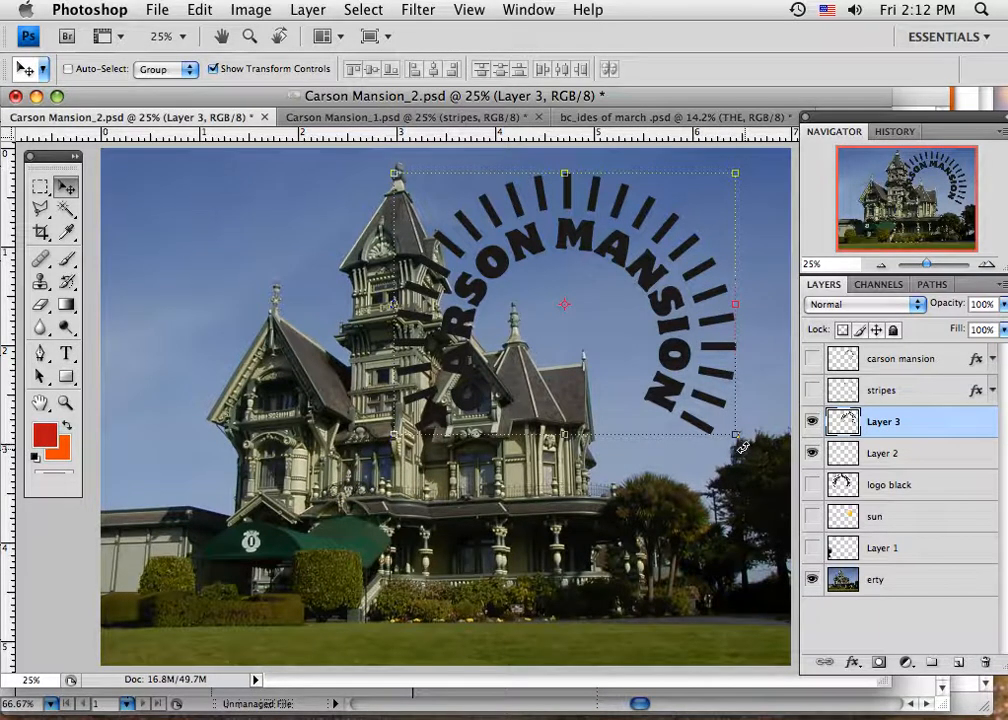
pyautogui.moveTo(742, 447); pyautogui.dragTo(638, 505)
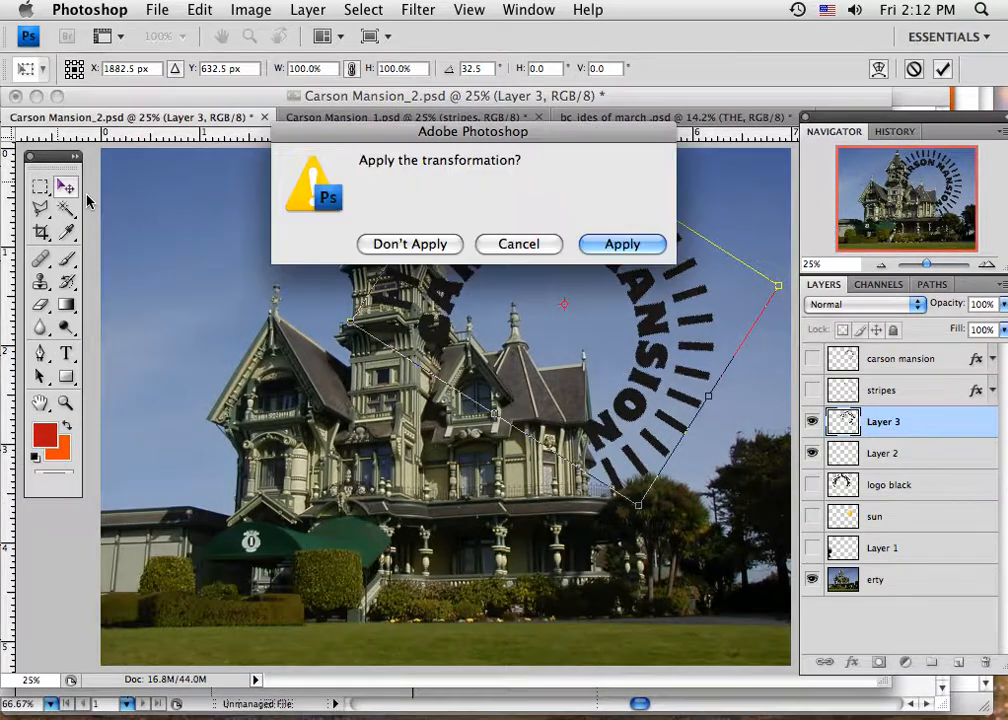
pyautogui.click(648, 245)
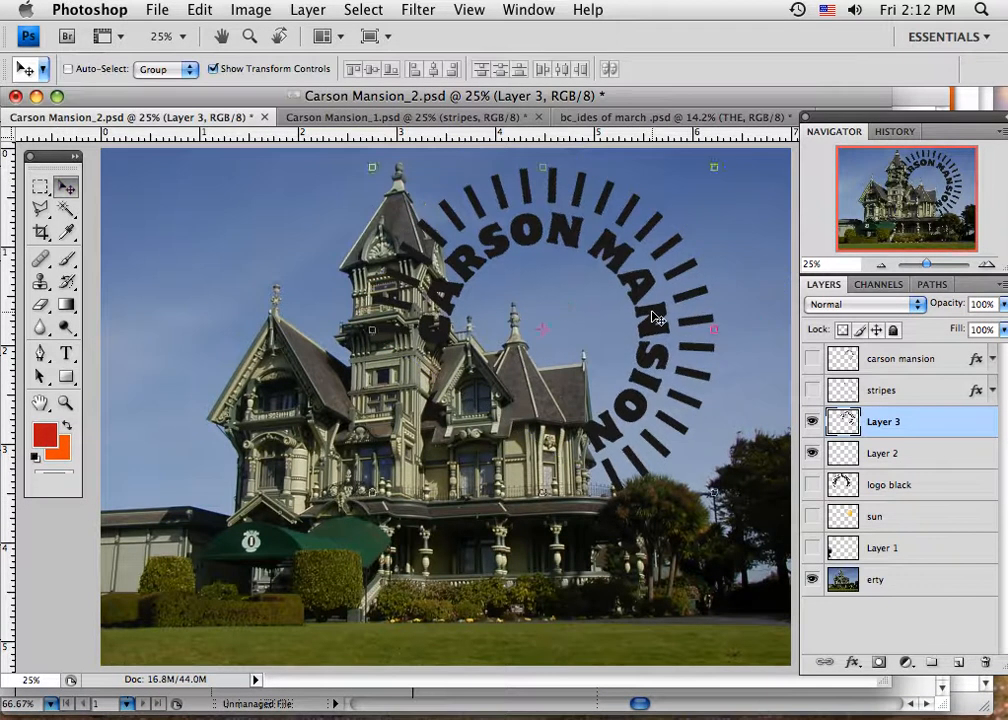
pyautogui.moveTo(648, 306)
pyautogui.mouseDown()
pyautogui.moveTo(648, 342)
pyautogui.moveTo(664, 286)
pyautogui.moveTo(664, 303)
pyautogui.mouseUp()
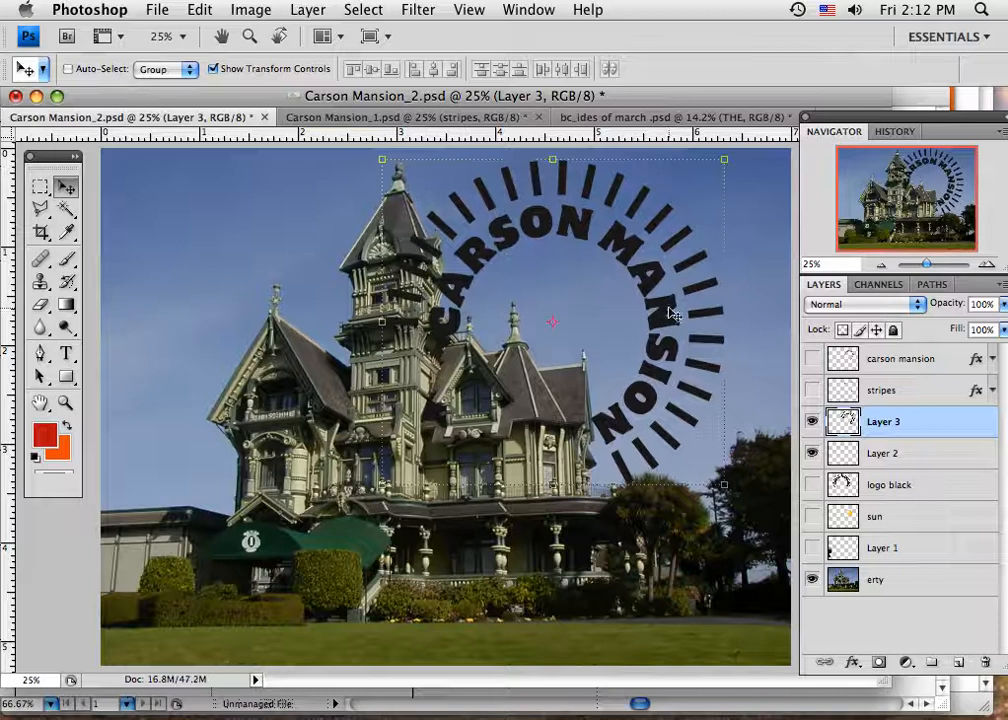
# Hide Layer 3 and delete the empty Layer 2, with the logo black layer left hidden
pyautogui.click(812, 422)
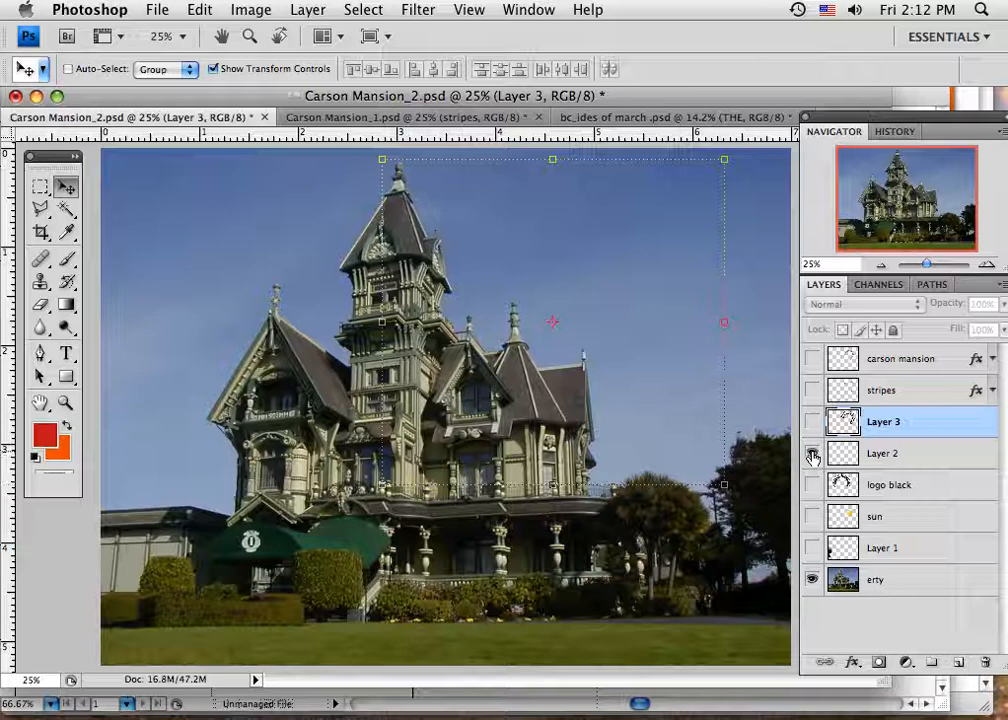
pyautogui.moveTo(934, 455); pyautogui.dragTo(984, 661)
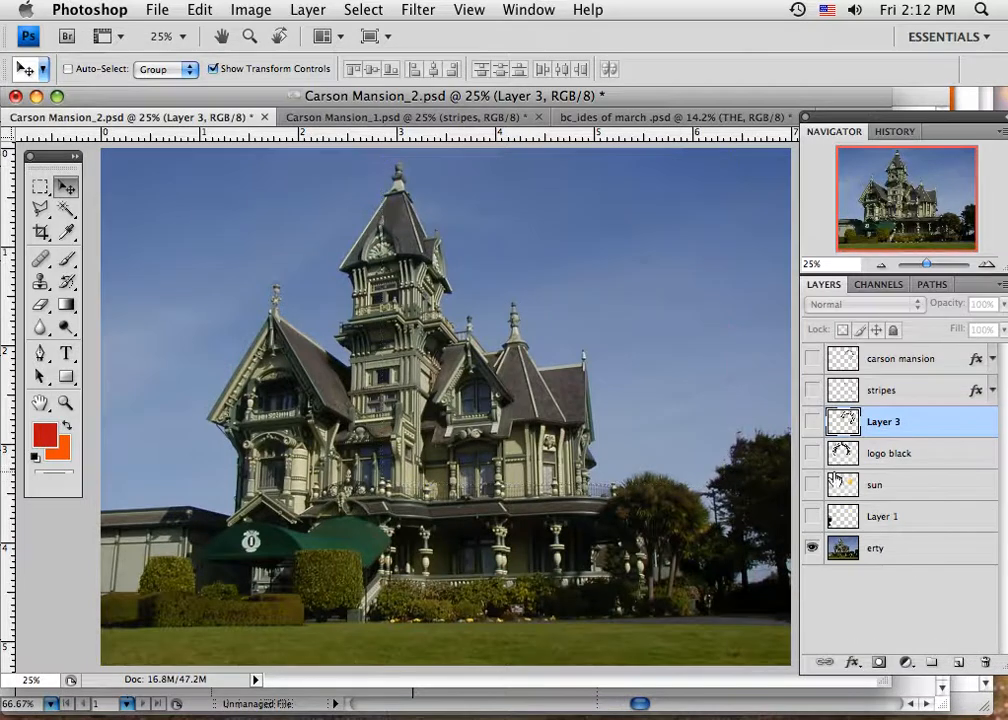
pyautogui.click(814, 454)
pyautogui.click(815, 453)
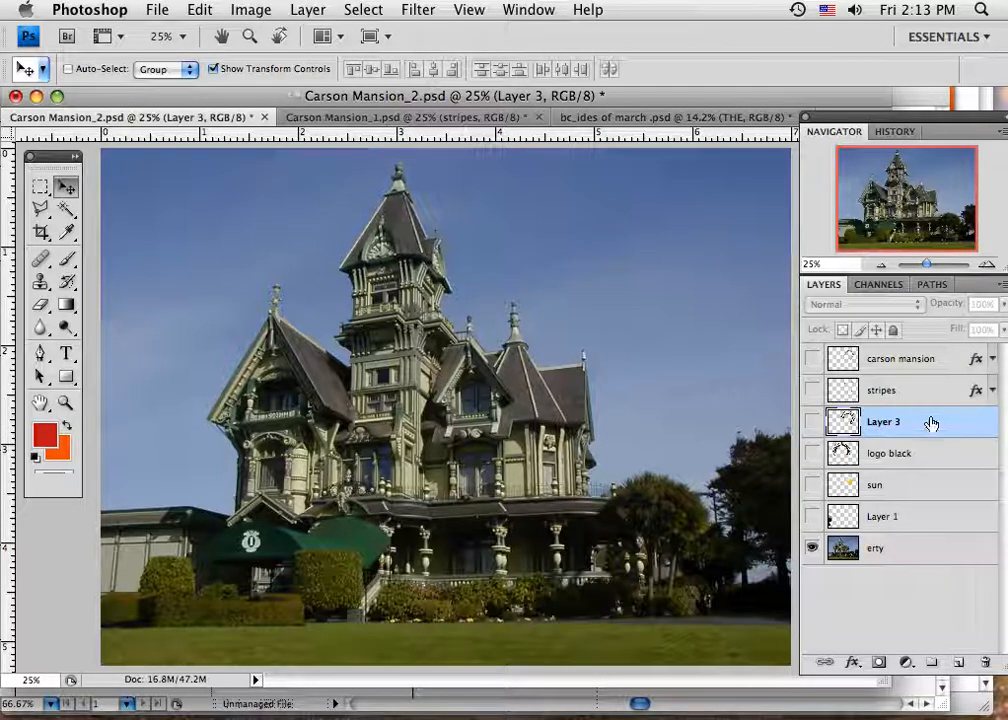
# Select the sun layer and, with it hidden, outline the roofs beside the tower using the Polygonal Lasso with a 1 px feather
pyautogui.click(812, 485)
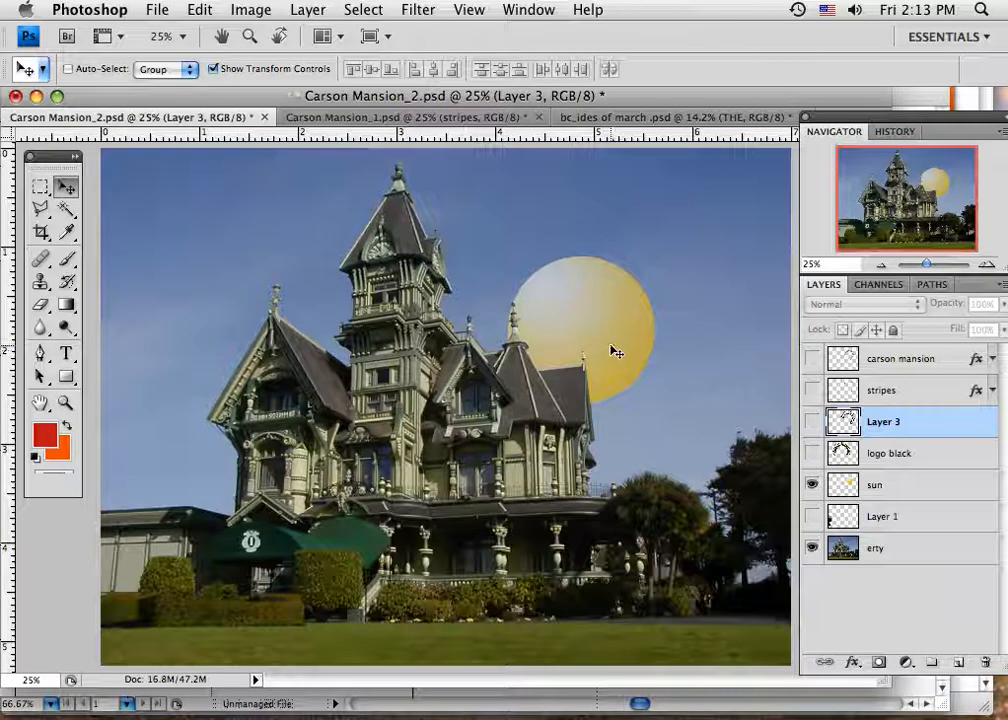
pyautogui.click(925, 487)
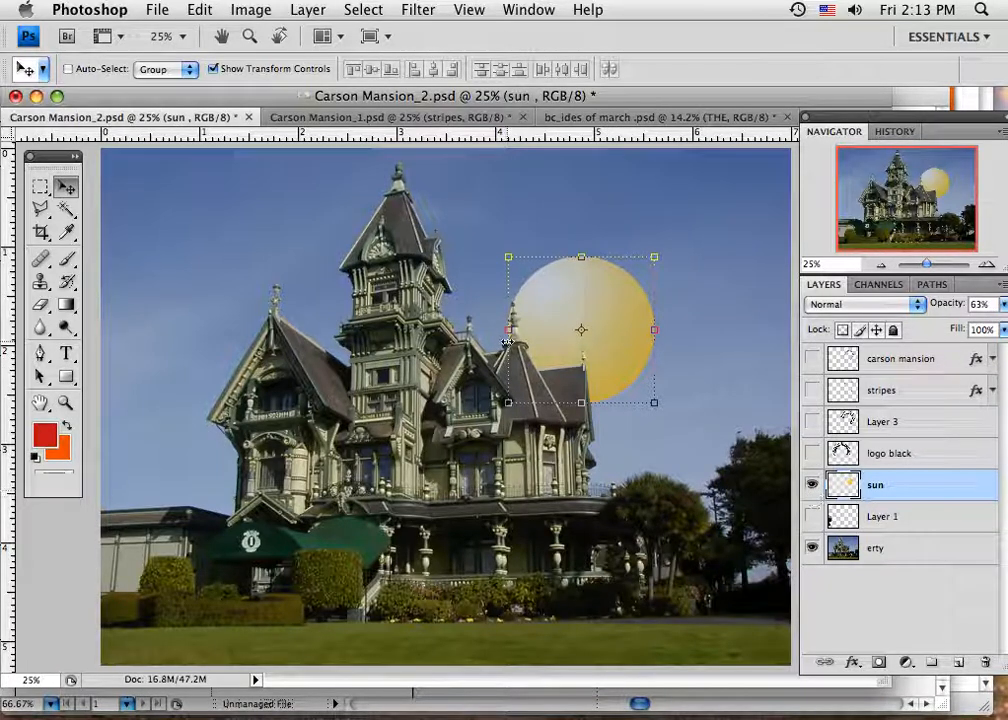
pyautogui.click(812, 485)
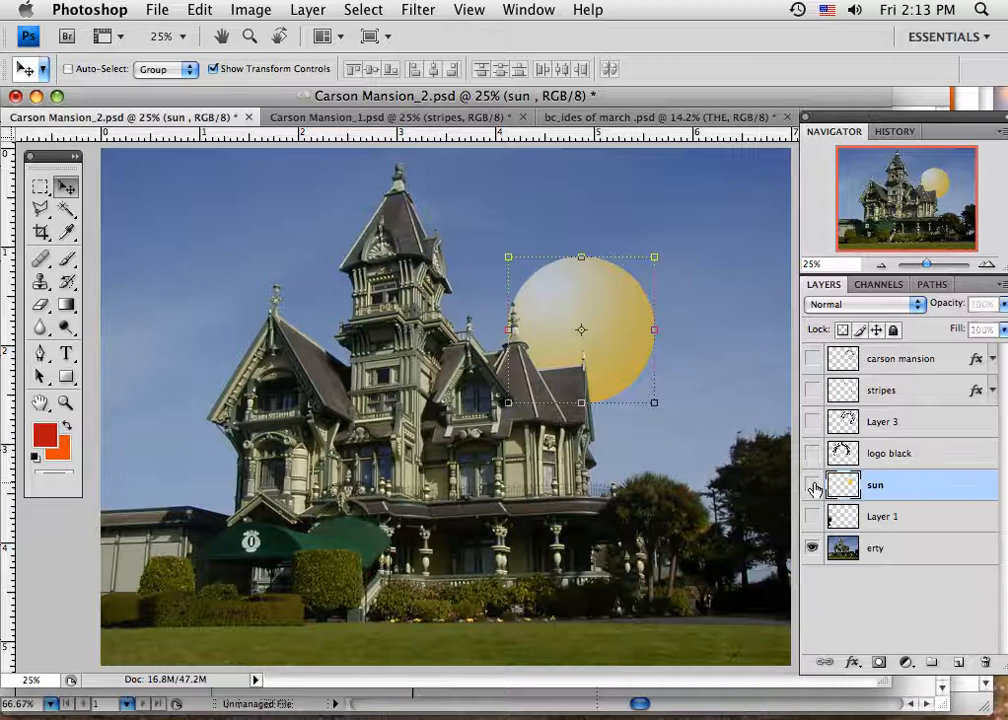
pyautogui.click(41, 210)
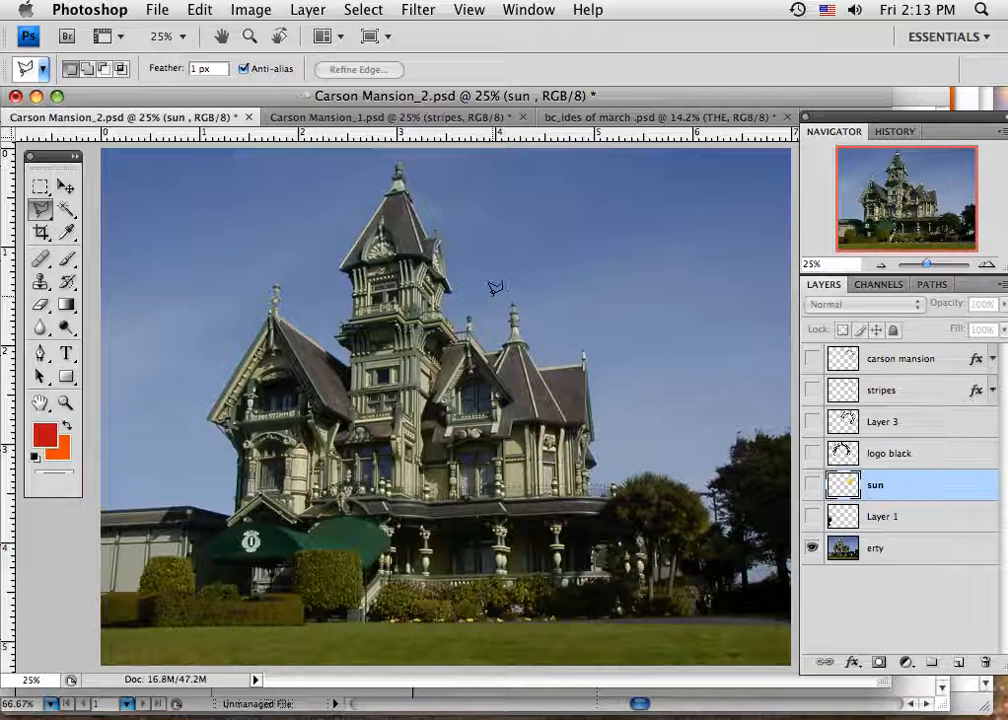
pyautogui.moveTo(495, 288)
pyautogui.mouseDown()
pyautogui.moveTo(515, 292)
pyautogui.moveTo(546, 366)
pyautogui.moveTo(585, 354)
pyautogui.moveTo(591, 407)
pyautogui.moveTo(585, 433)
pyautogui.moveTo(470, 436)
pyautogui.mouseUp()
pyautogui.moveTo(446, 320); pyautogui.dragTo(485, 293)
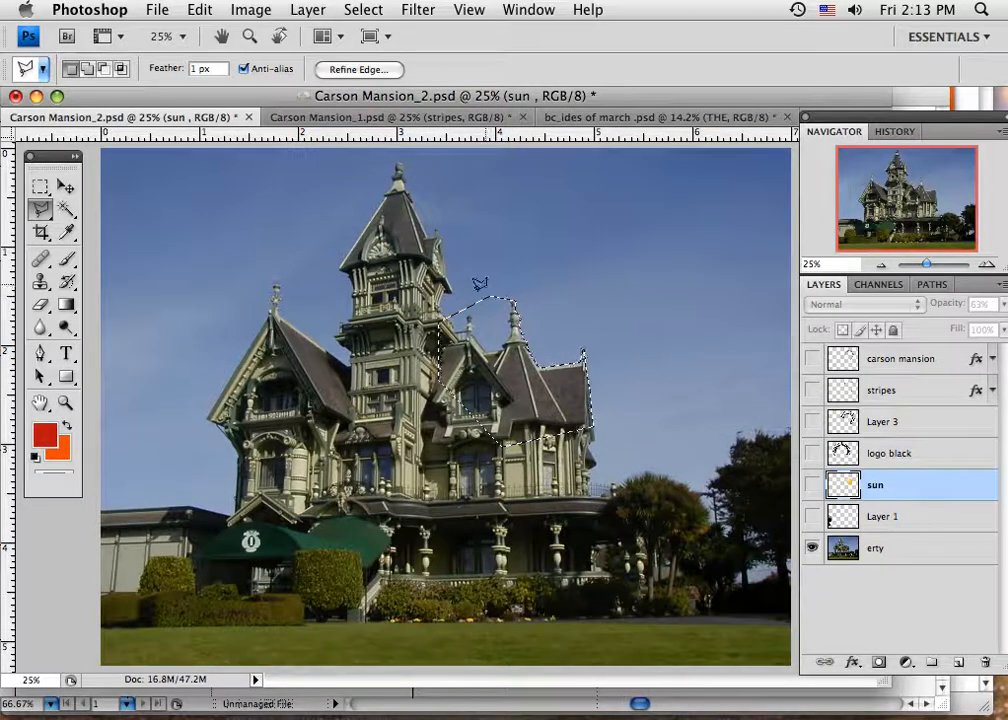
# Show the sun layer, inspect its cut-out with the erty photo temporarily hidden, and clear the lasso selection
pyautogui.click(812, 485)
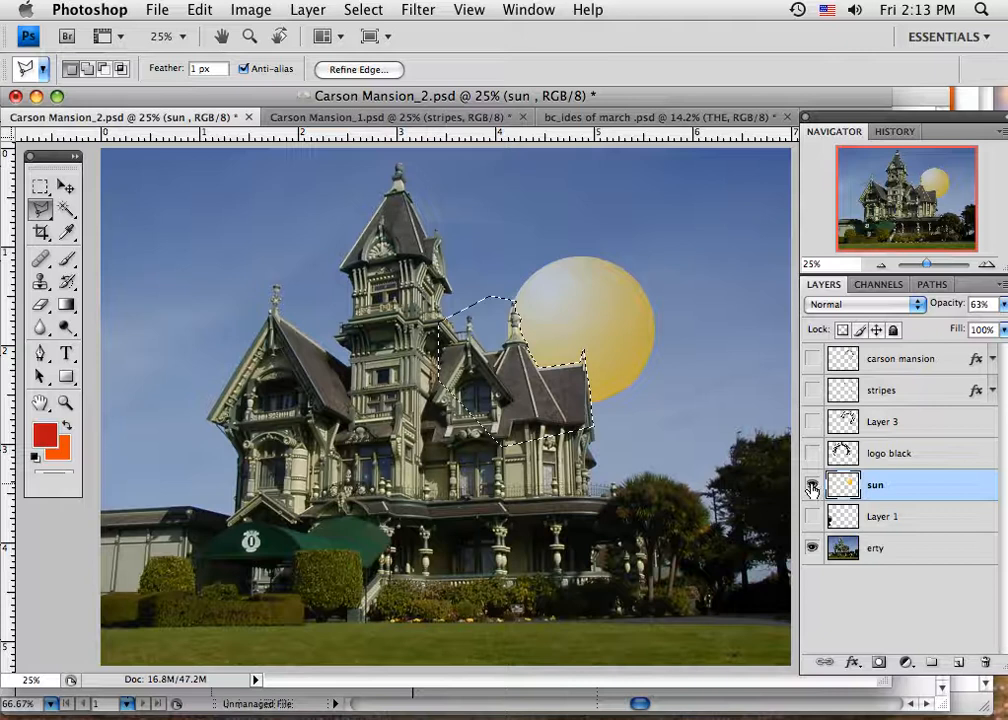
pyautogui.click(812, 548)
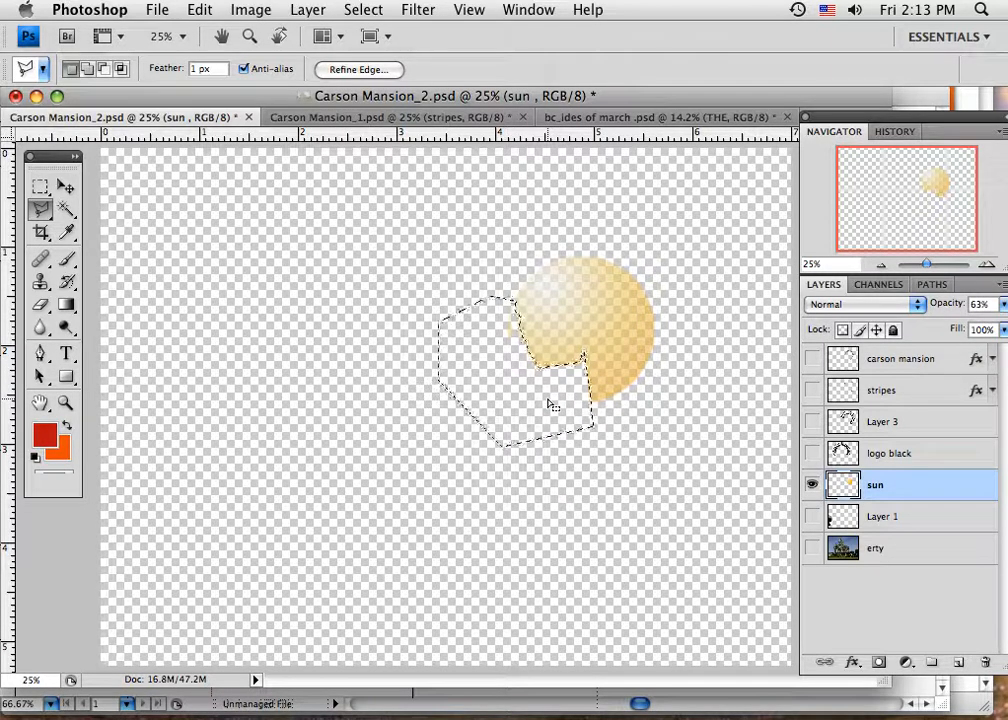
pyautogui.click(812, 548)
pyautogui.hotkey('ctrl', 'd')
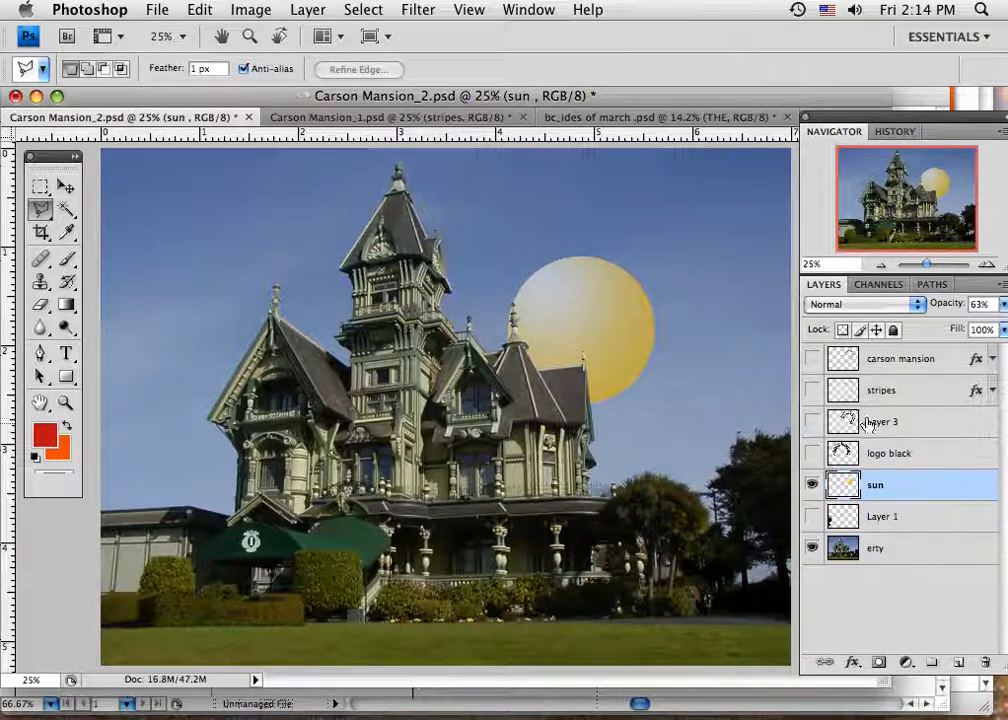
# Show the carson mansion lettering layer and list its layer effects, leaving the sun untransformed
pyautogui.click(812, 360)
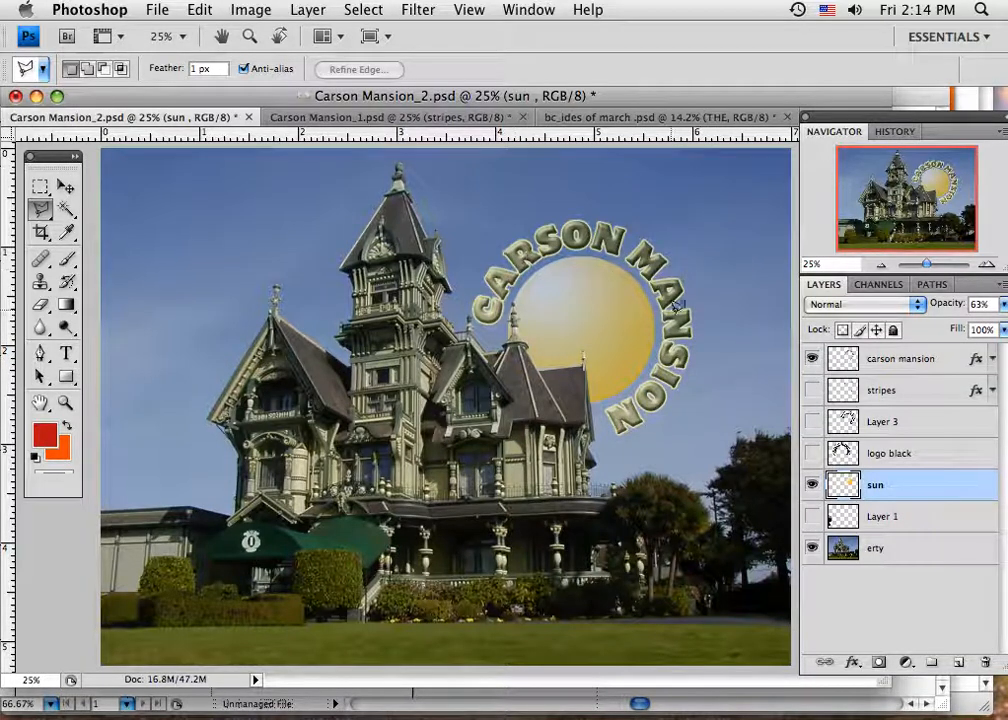
pyautogui.click(992, 360)
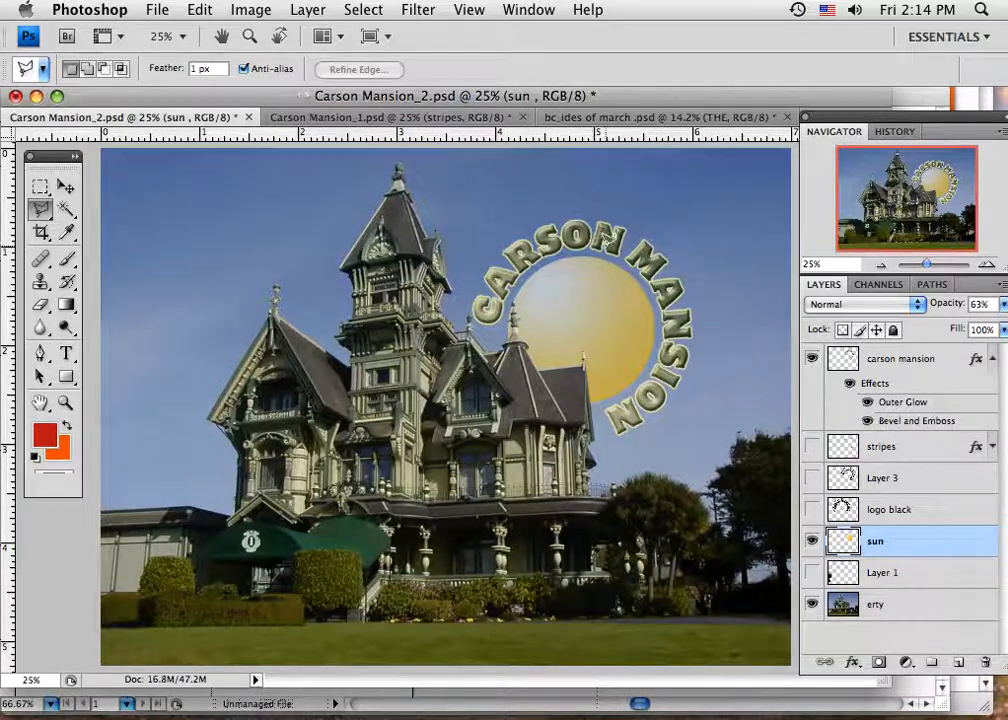
pyautogui.click(66, 188)
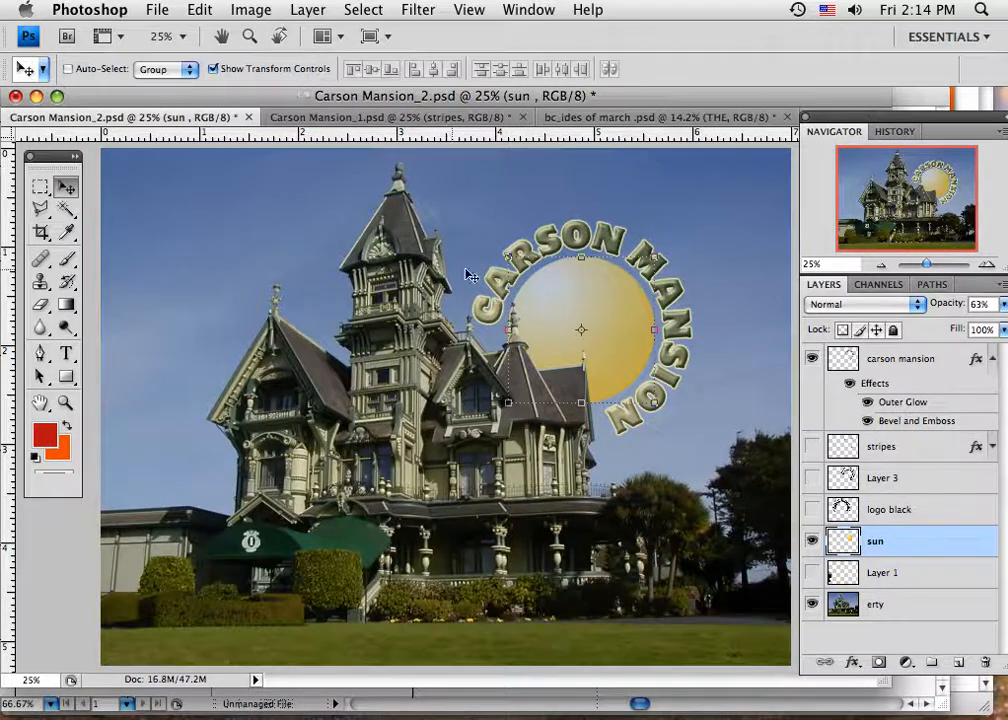
pyautogui.hotkey('ctrl', 't')
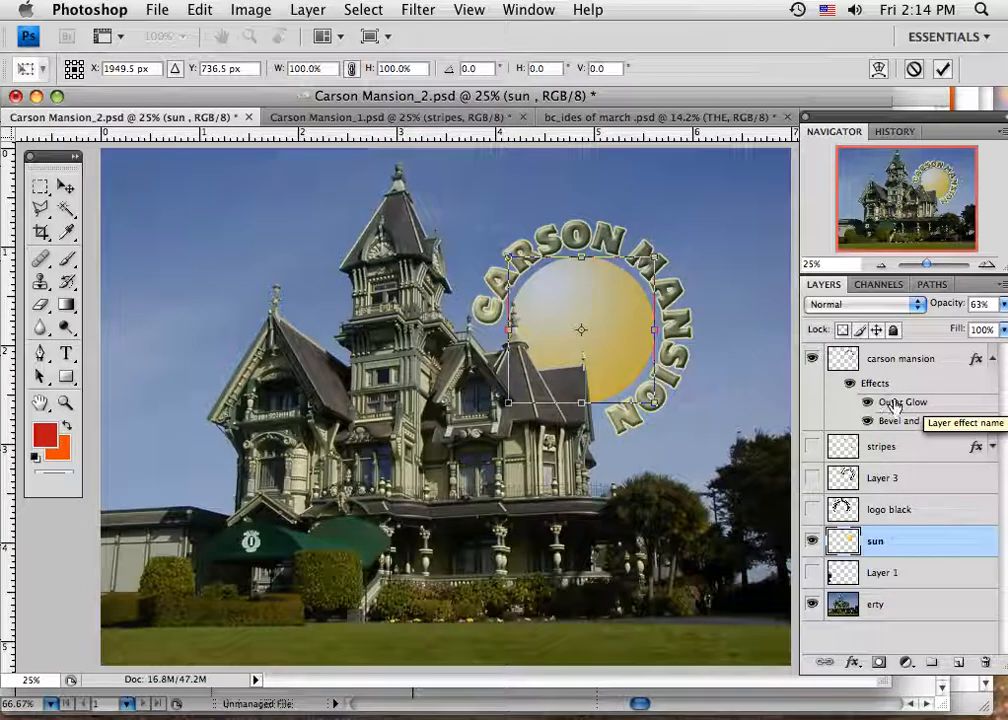
pyautogui.click(65, 187)
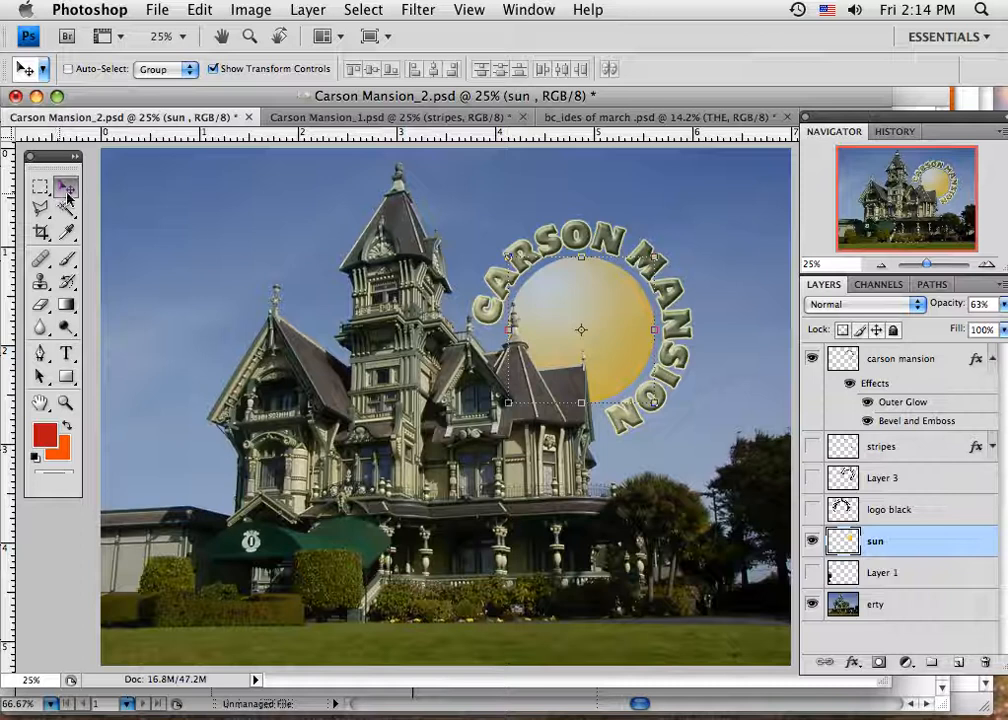
# Show the stripes layer and Layer 1, and turn off the transform controls
pyautogui.click(810, 449)
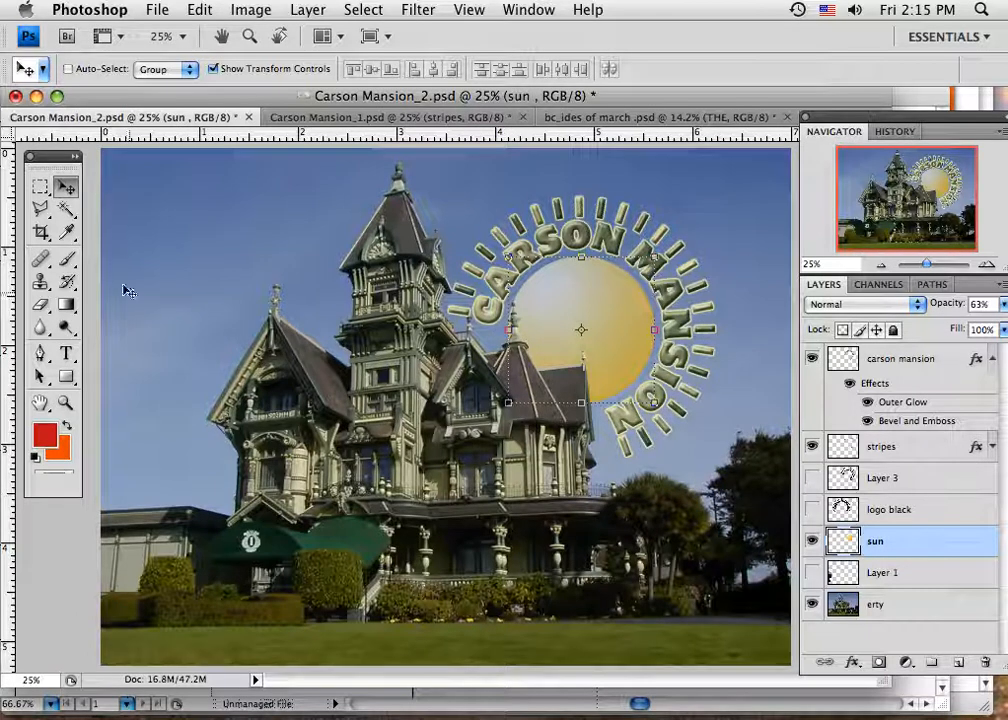
pyautogui.click(212, 69)
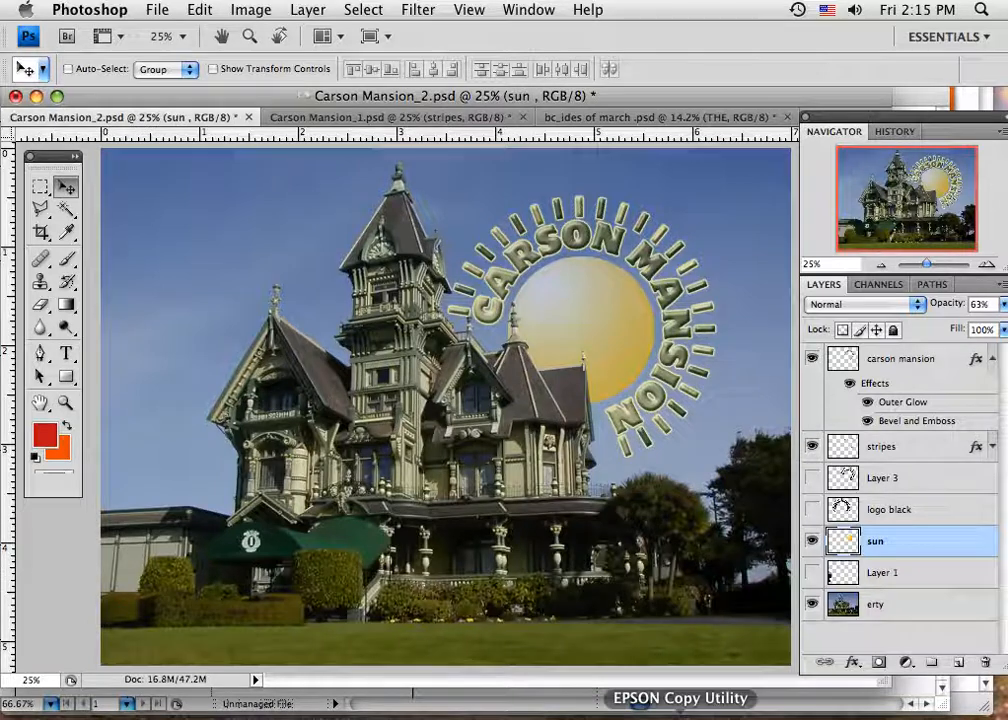
pyautogui.click(812, 572)
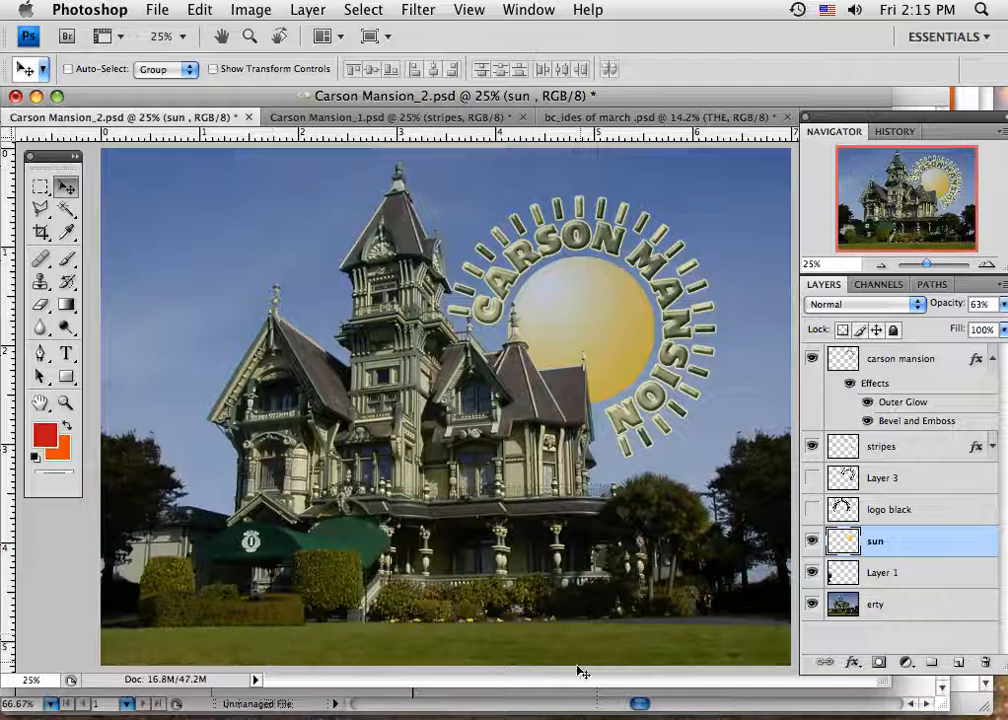
# Switch to Carson Mansion_1.psd, examine the carson mansion and stripes layers by toggling their visibility, and collapse the effects list
pyautogui.click(319, 118)
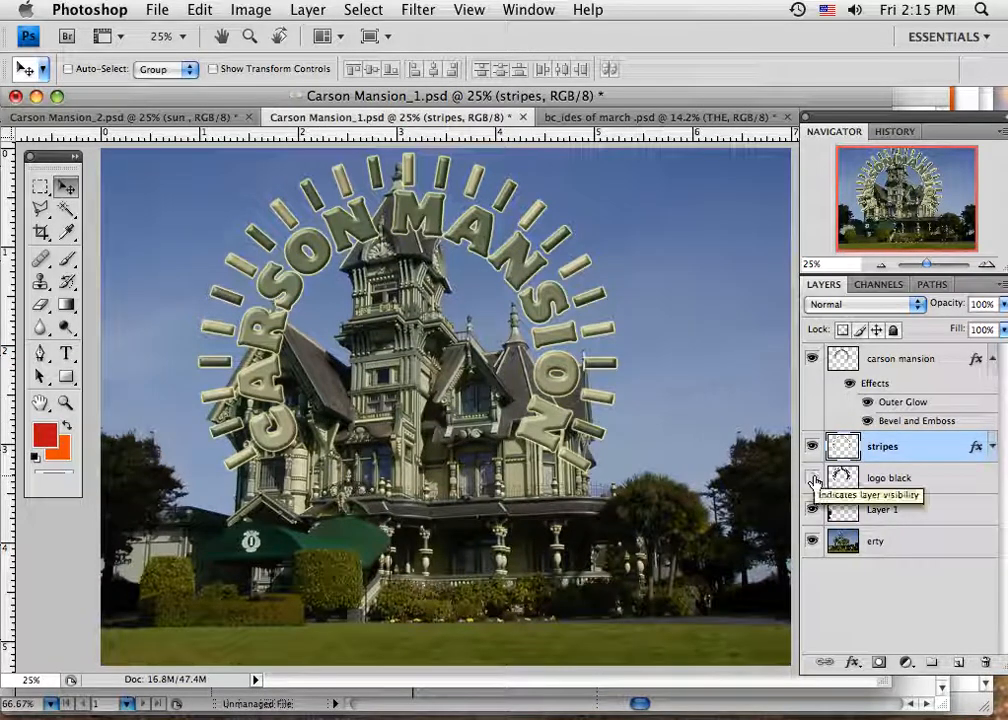
pyautogui.click(813, 362)
pyautogui.click(813, 362)
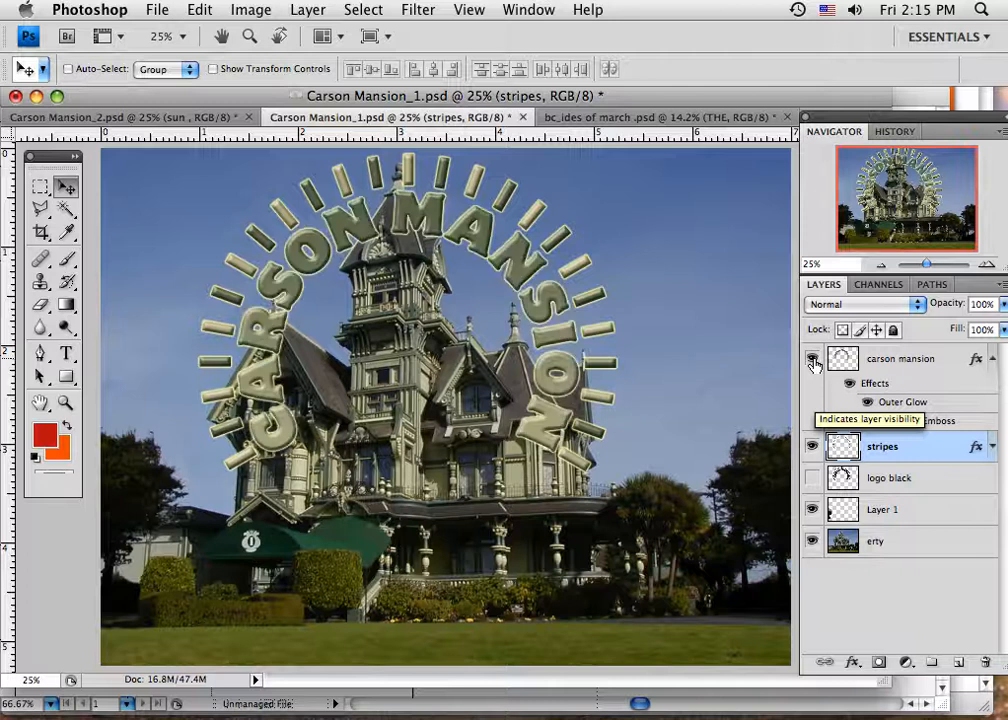
pyautogui.click(812, 447)
pyautogui.click(812, 447)
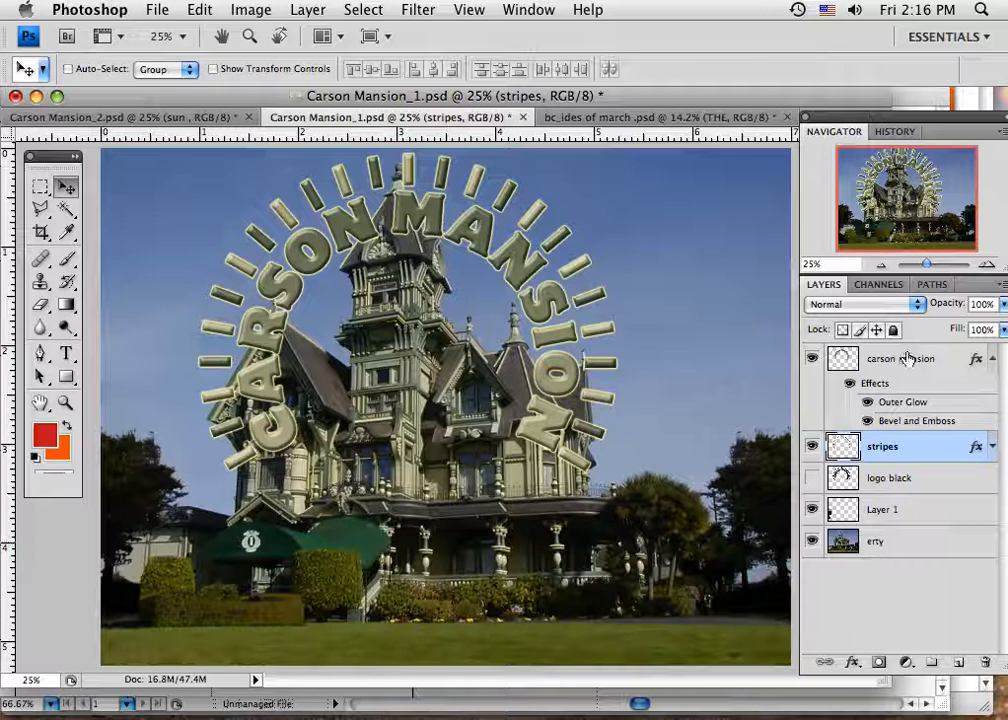
pyautogui.click(991, 362)
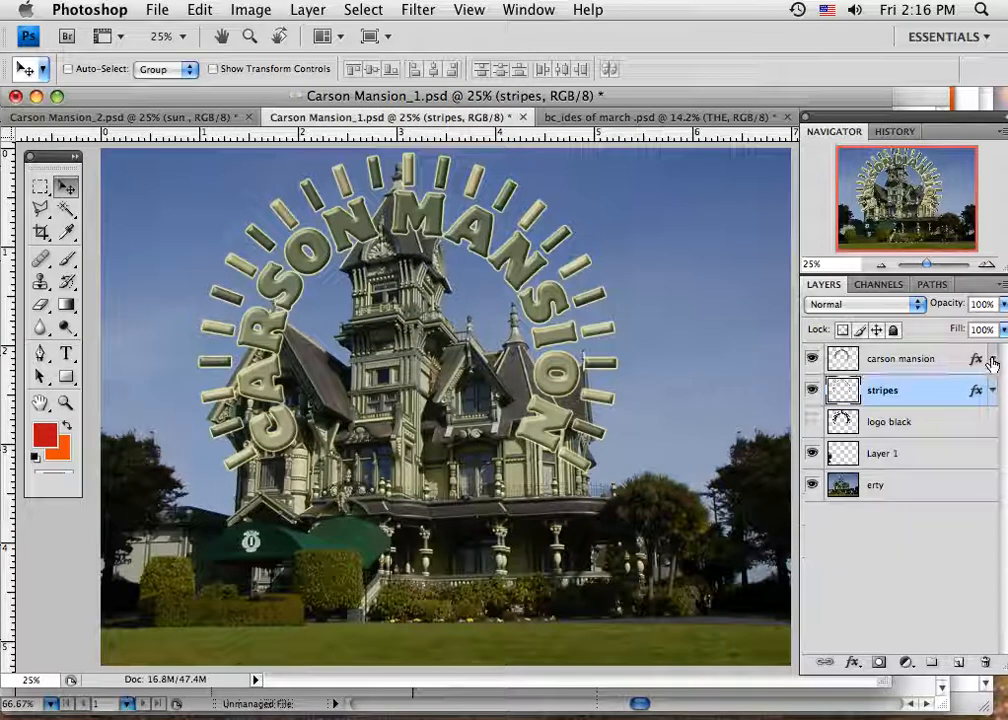
# Select the carson mansion and stripes layers together, scale them to 58.6%, and move them over the sky beside the tower
pyautogui.click(915, 360)
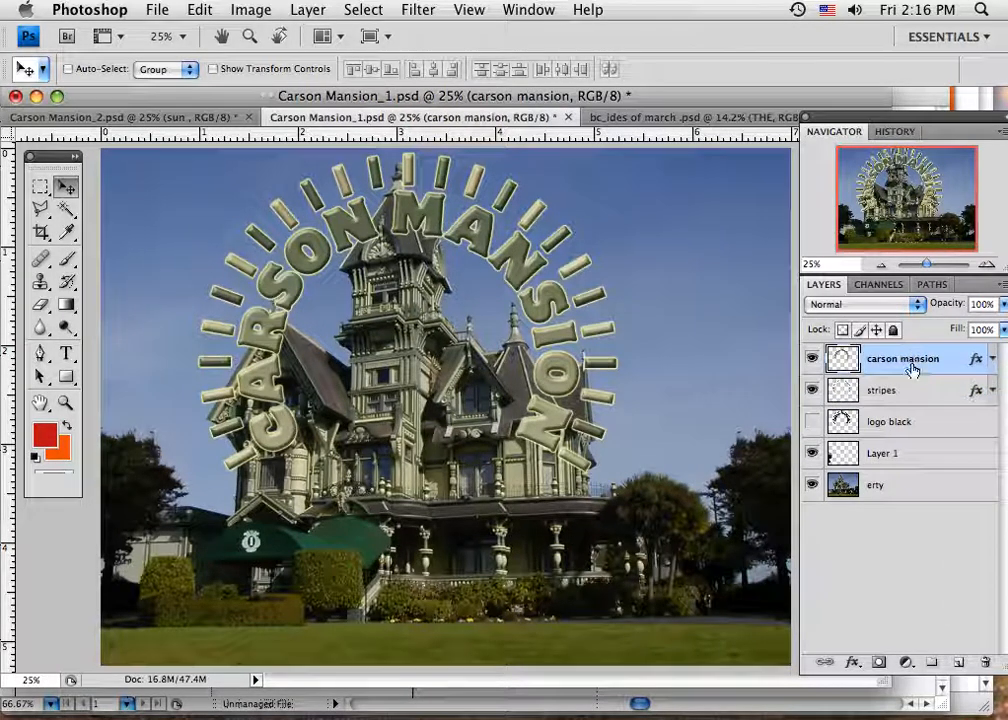
pyautogui.keyDown('shift'); pyautogui.click(906, 390); pyautogui.keyUp('shift')
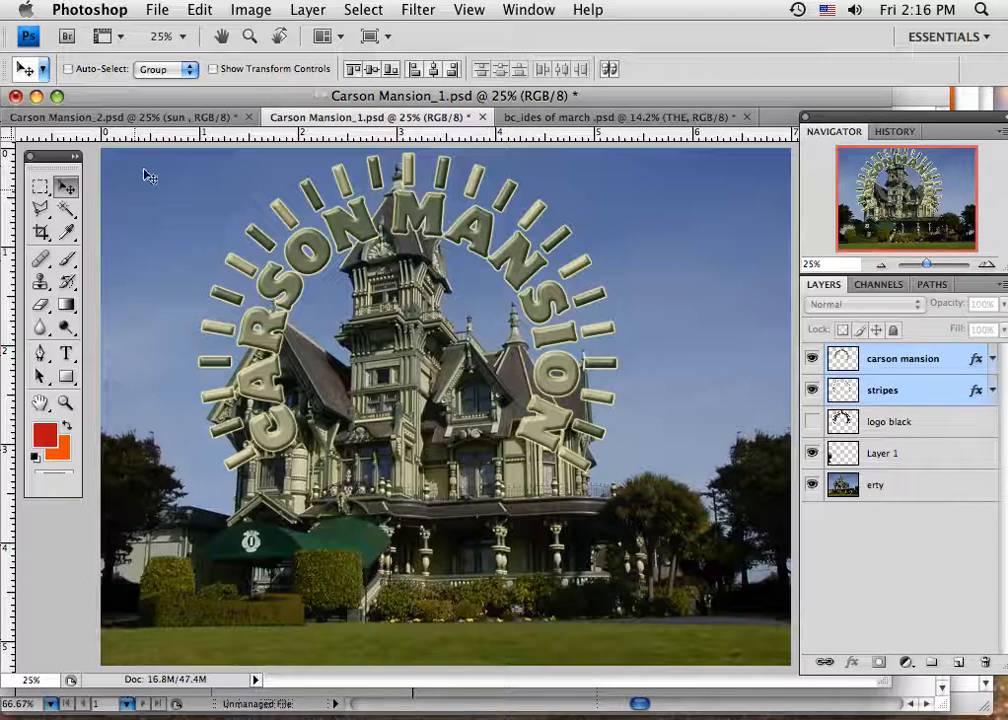
pyautogui.click(212, 70)
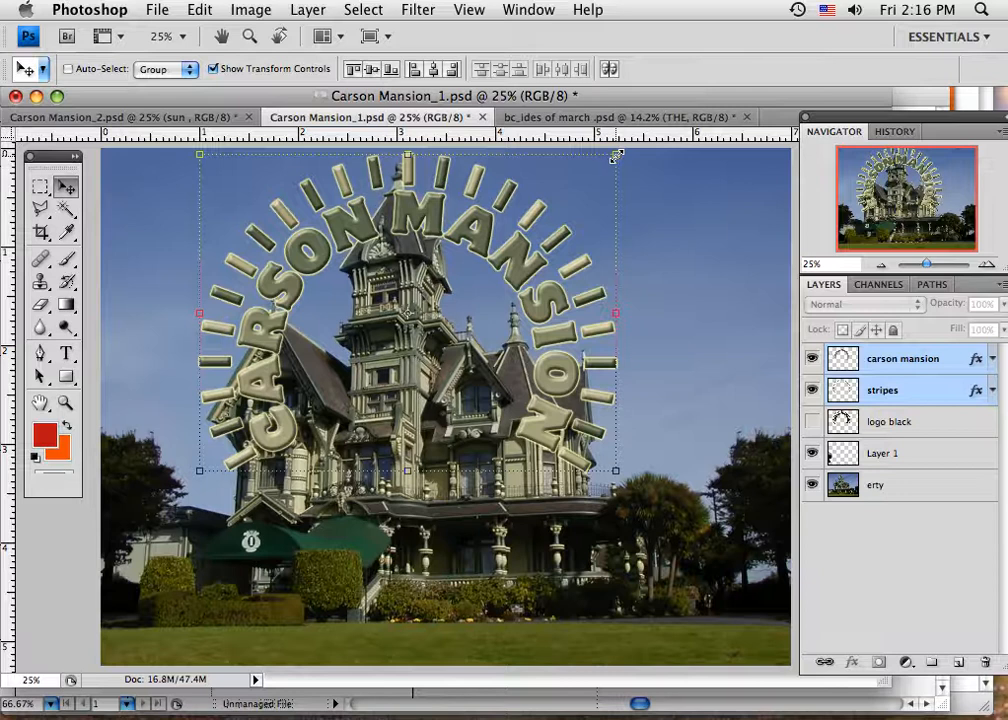
pyautogui.moveTo(617, 155); pyautogui.dragTo(541, 235)
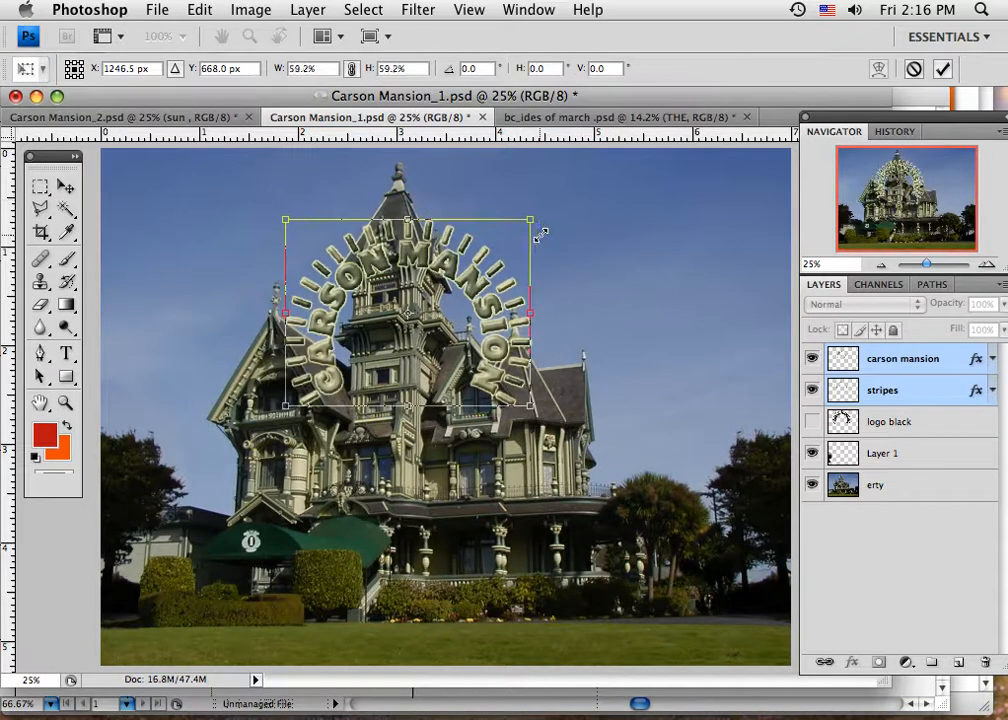
pyautogui.moveTo(484, 282); pyautogui.dragTo(642, 216)
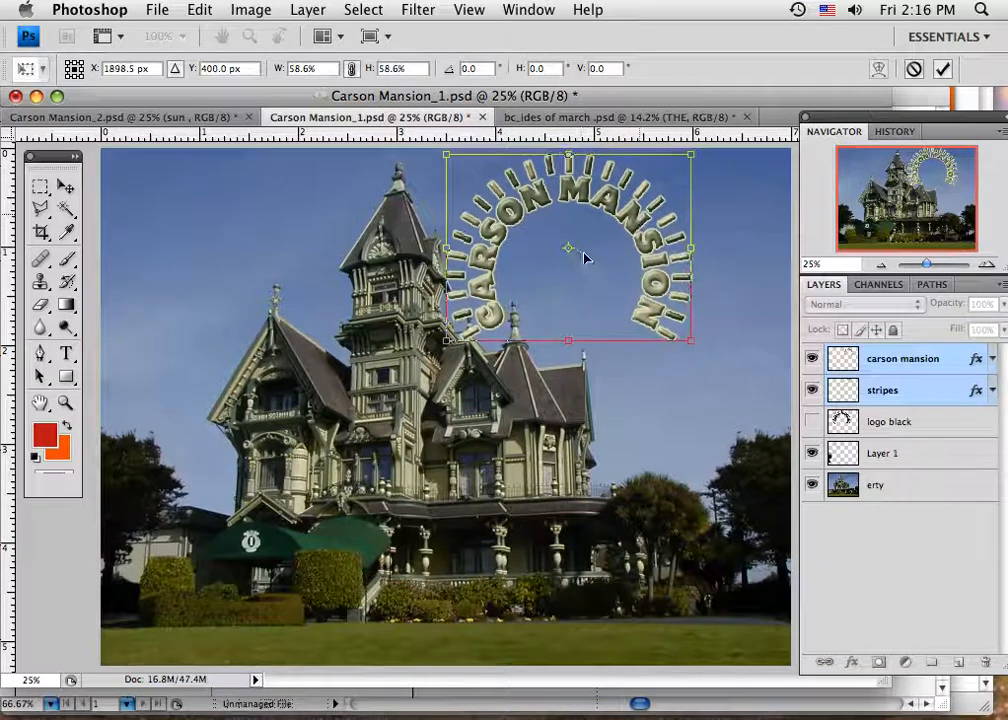
# Rotate the logo 43.4° clockwise about a pivot at the first letter C, apply it, and shift the logo slightly upward
pyautogui.moveTo(569, 252); pyautogui.dragTo(481, 327)
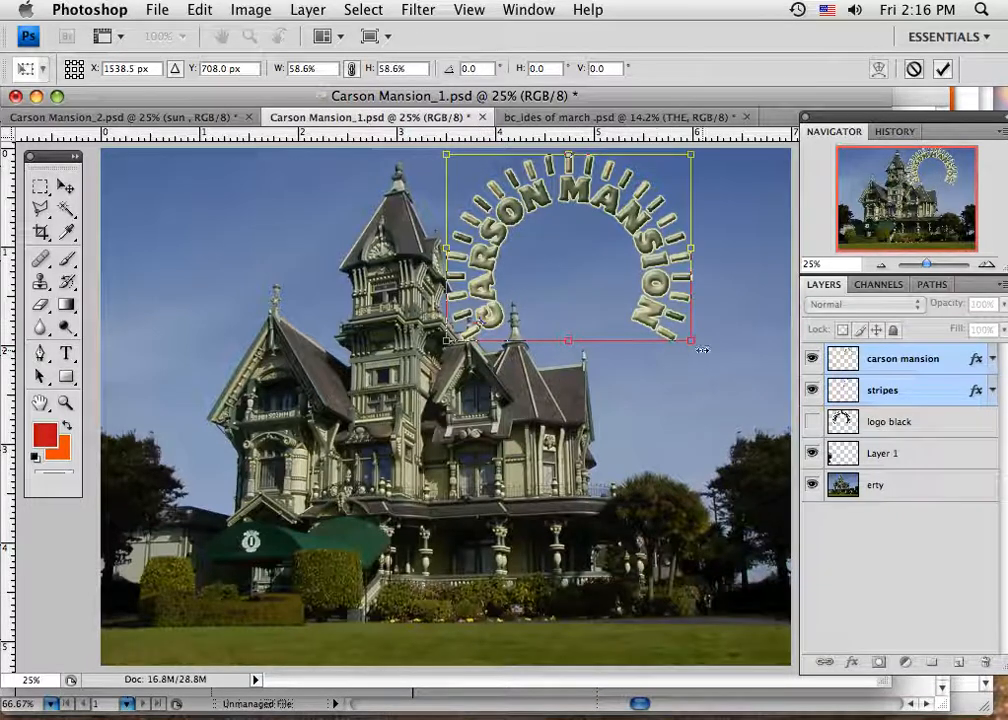
pyautogui.moveTo(700, 347); pyautogui.dragTo(607, 464)
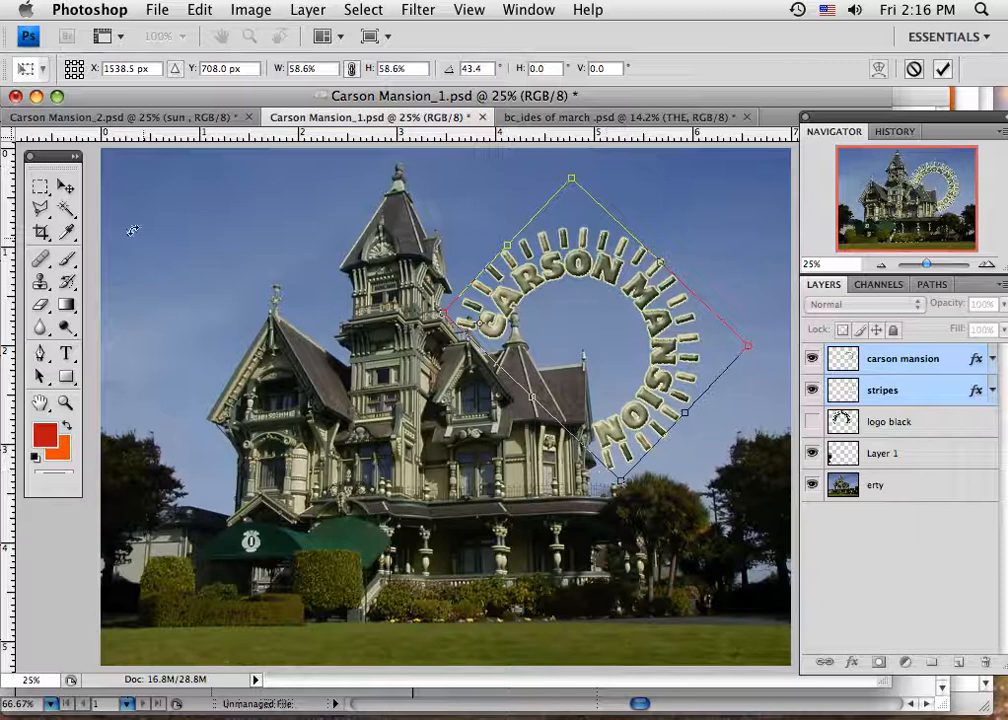
pyautogui.click(65, 187)
pyautogui.click(621, 241)
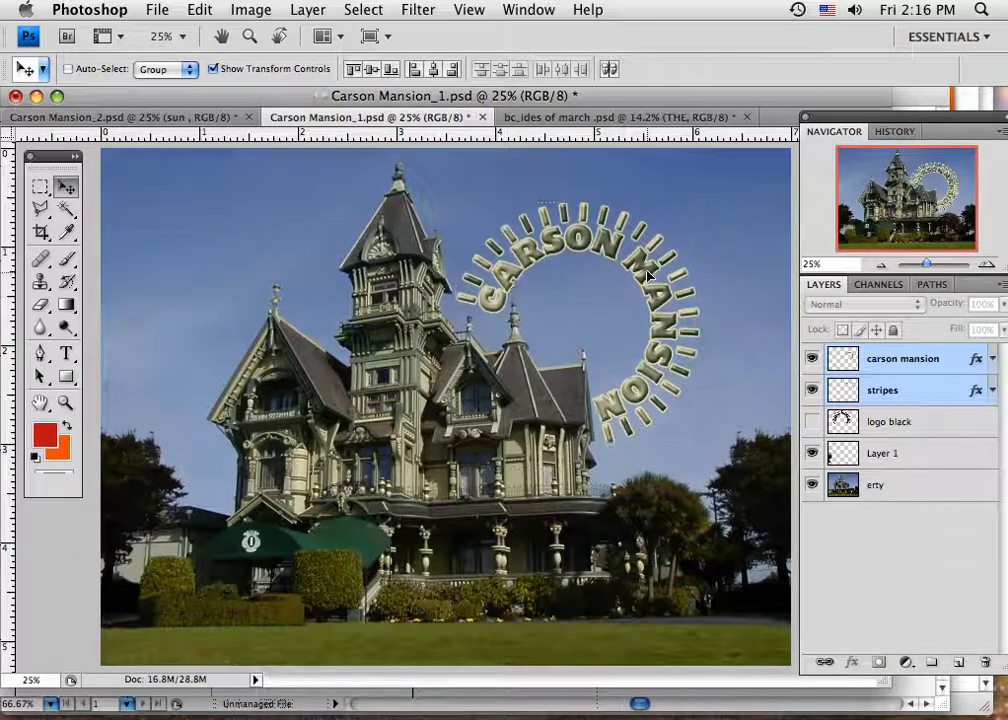
pyautogui.moveTo(648, 275)
pyautogui.mouseDown()
pyautogui.moveTo(638, 263)
pyautogui.moveTo(653, 269)
pyautogui.mouseUp()
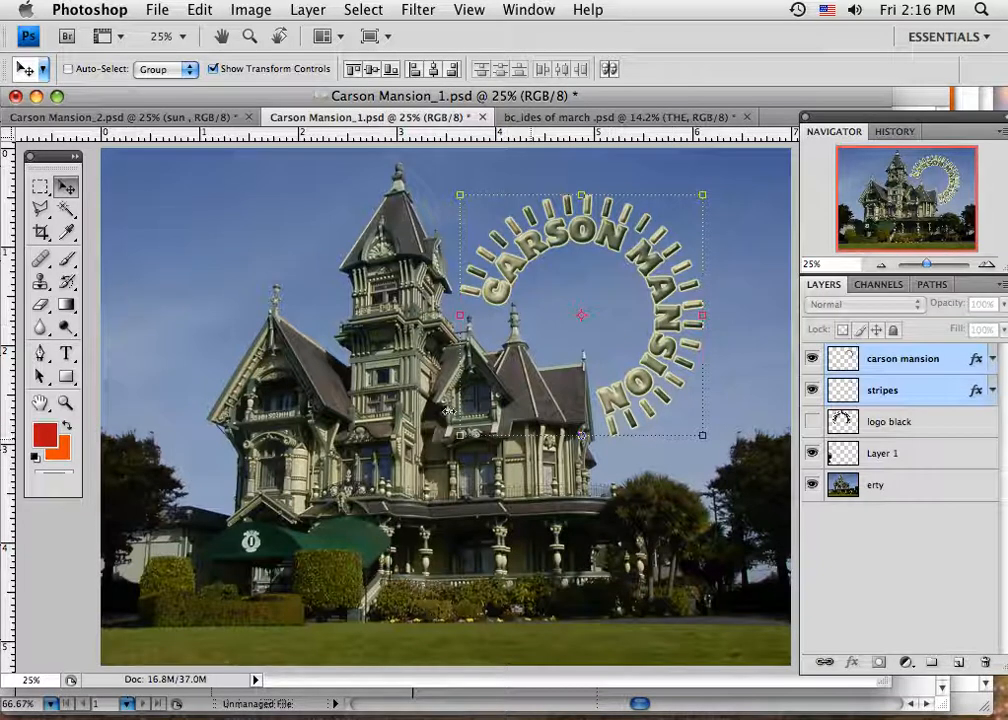
pyautogui.click(212, 69)
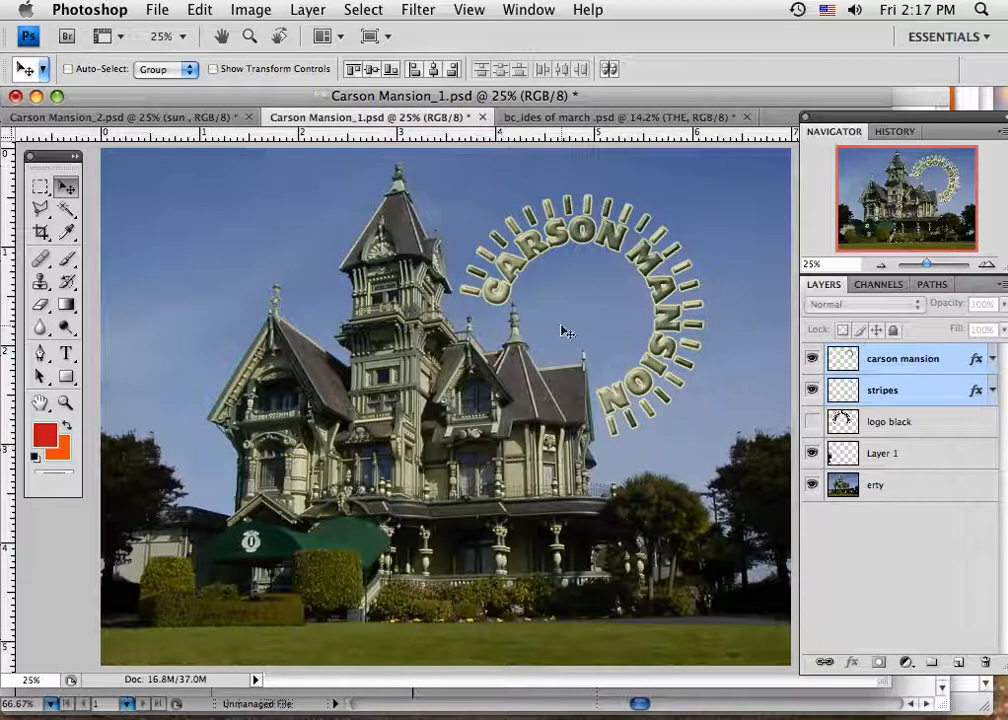
# Switch to bc_ides of march .psd, hide all its layers, and reveal only the Layer 1 background and the rock one relief
pyautogui.click(575, 120)
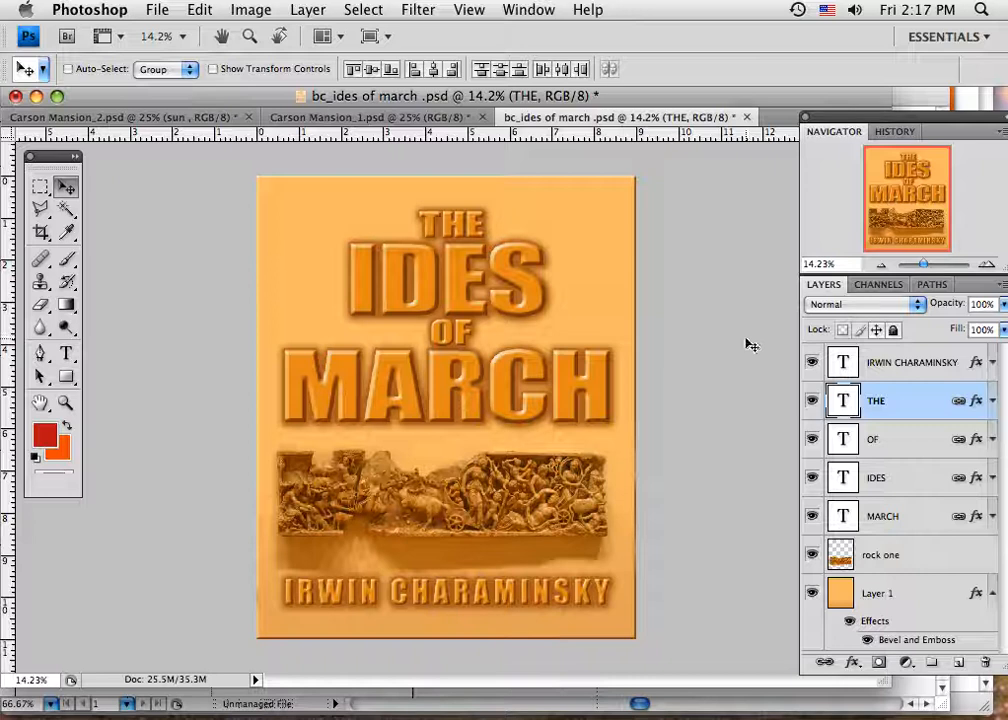
pyautogui.moveTo(812, 362); pyautogui.dragTo(816, 594)
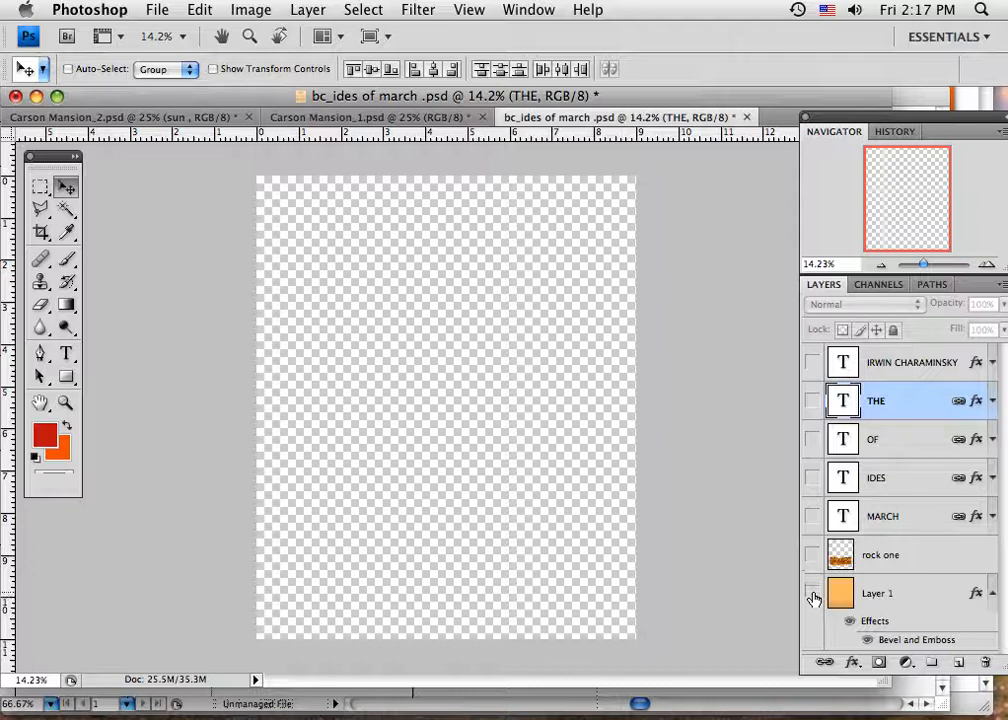
pyautogui.click(812, 594)
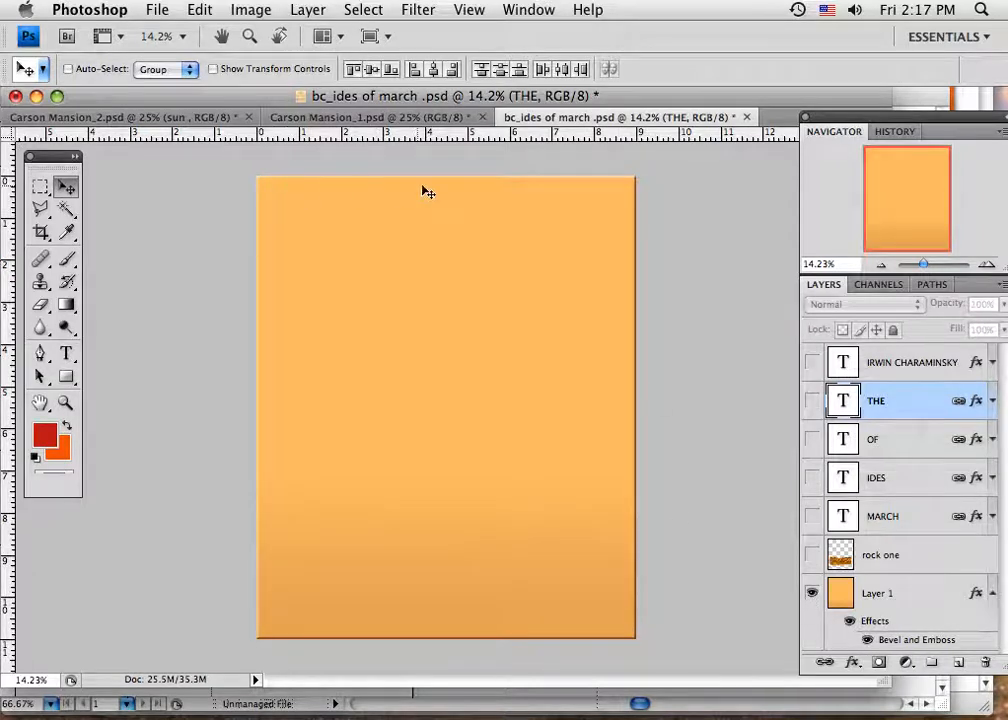
pyautogui.click(812, 556)
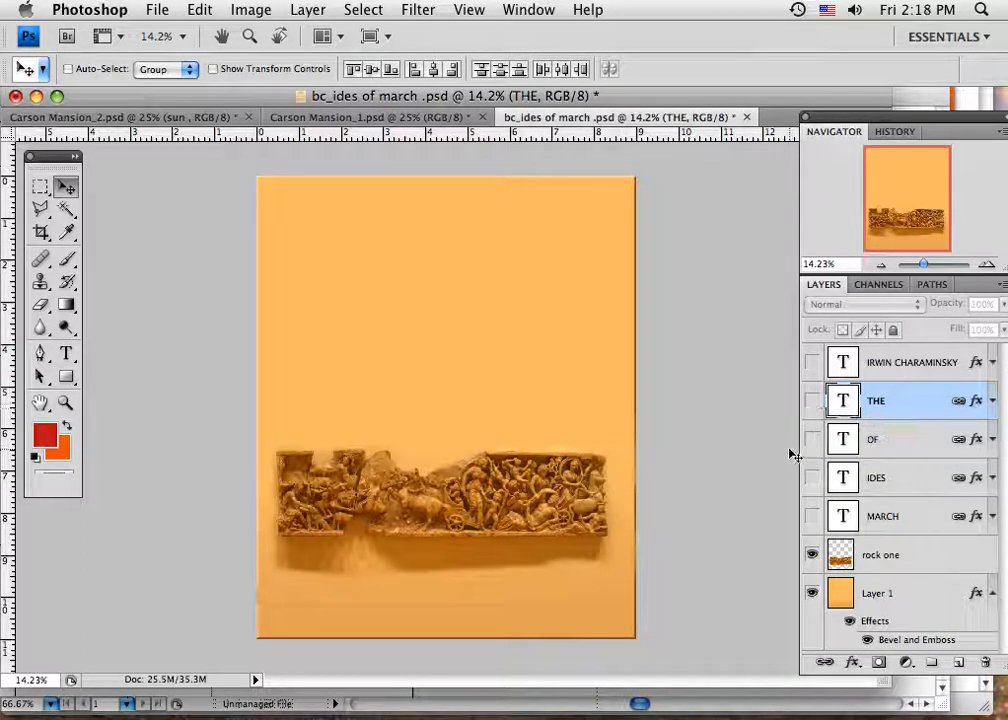
# Show the THE text layer and examine which layer effects it uses
pyautogui.click(812, 401)
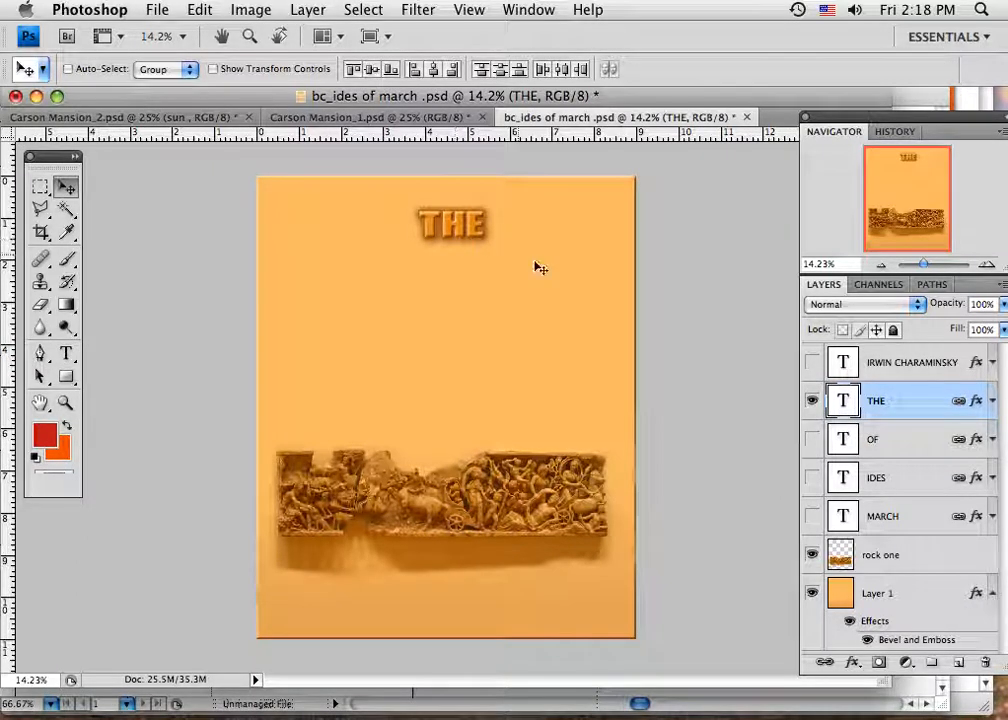
pyautogui.click(991, 401)
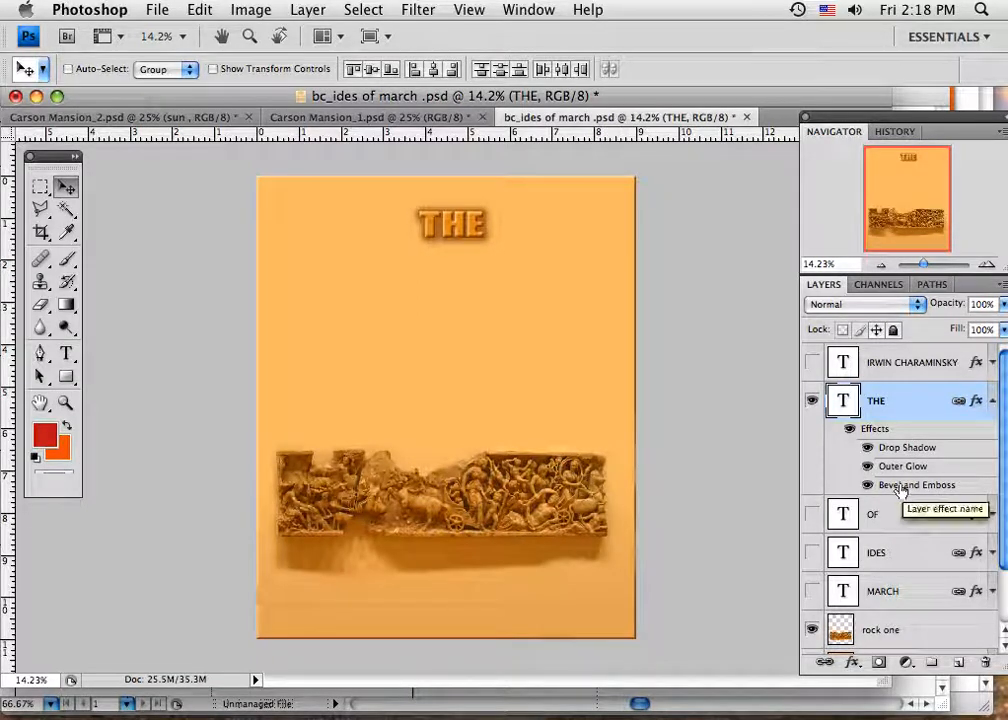
pyautogui.click(991, 401)
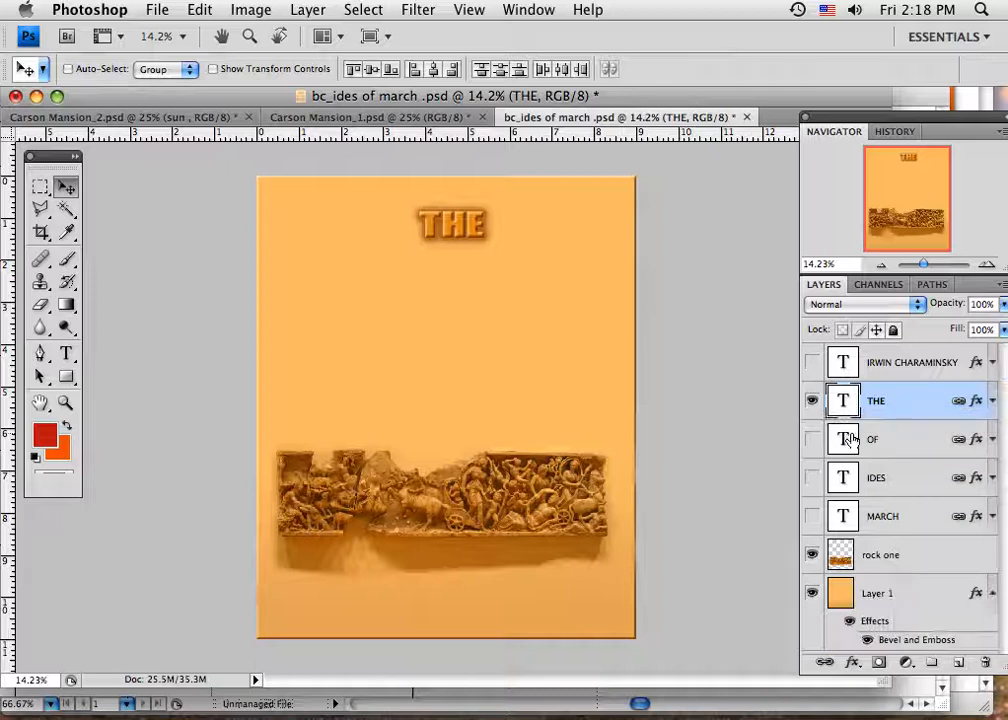
# Show the IDES, OF, MARCH and author name text layers to complete the book cover
pyautogui.click(811, 478)
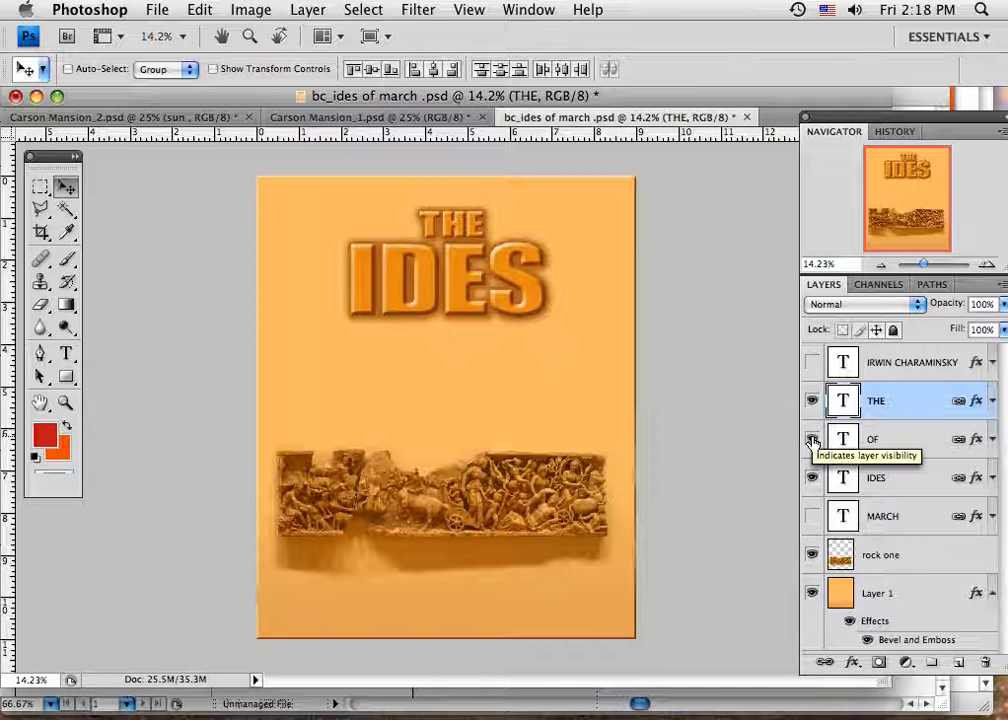
pyautogui.click(812, 440)
pyautogui.click(812, 516)
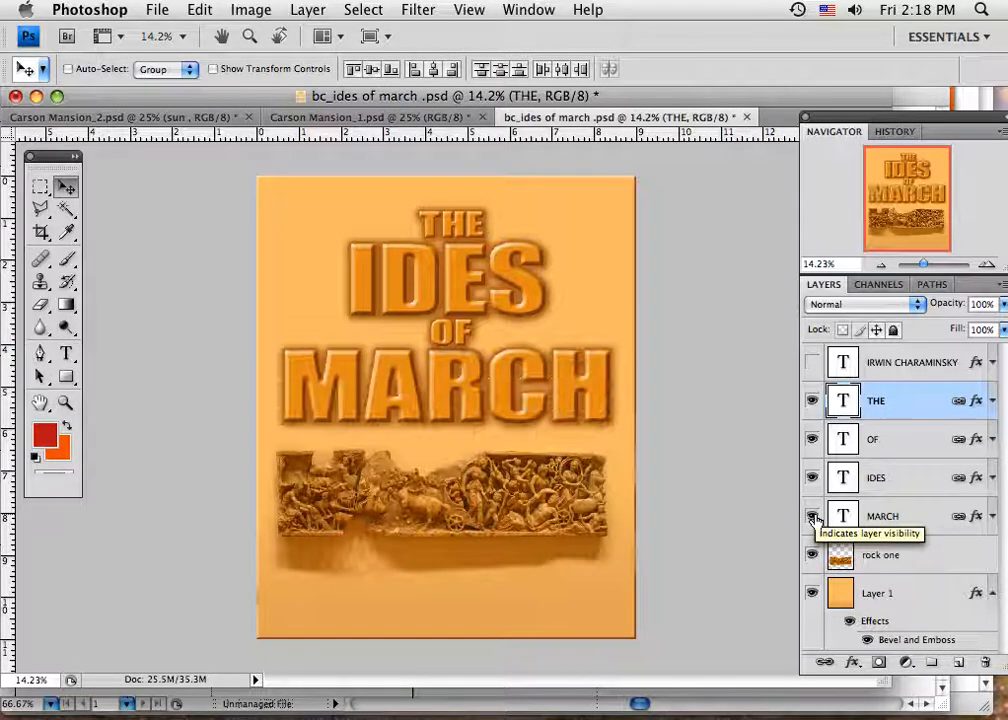
pyautogui.click(815, 364)
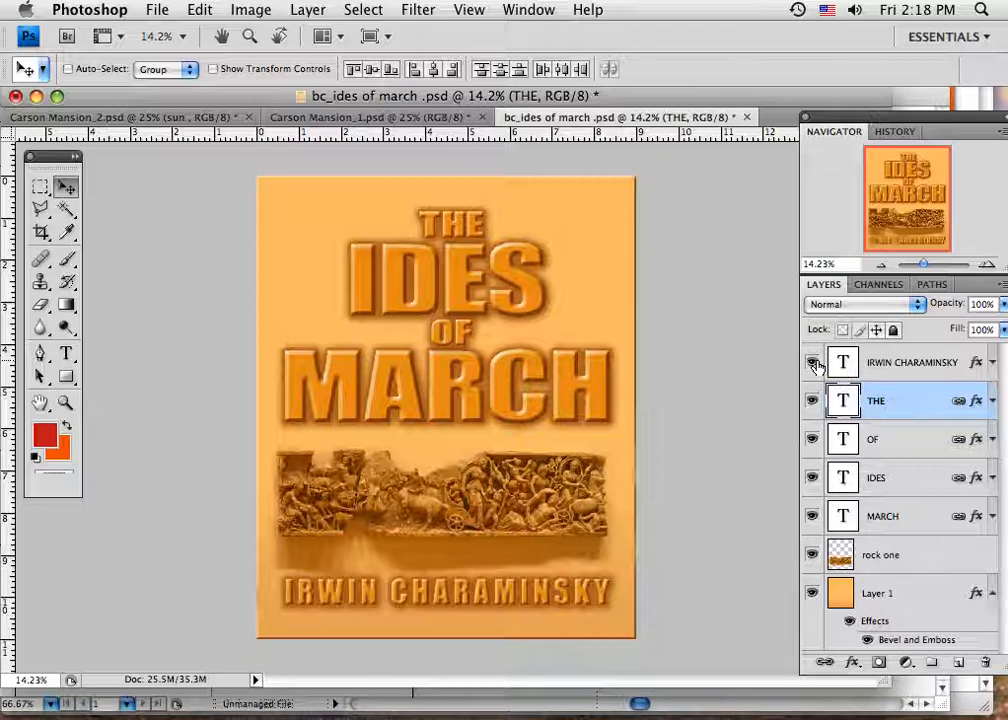